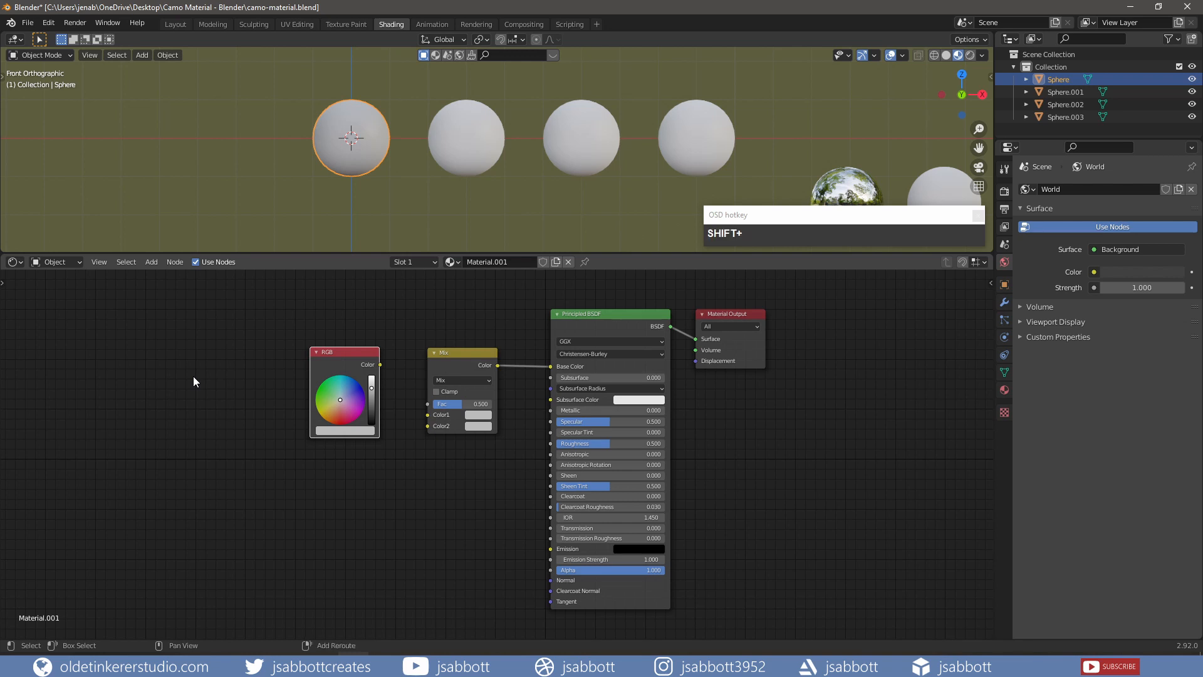
# Add a ColorRamp node and place it beside the RGB node, on the side away from the Mix node.
pyautogui.hotkey('shift', 'a')
pyautogui.moveTo(188, 451)
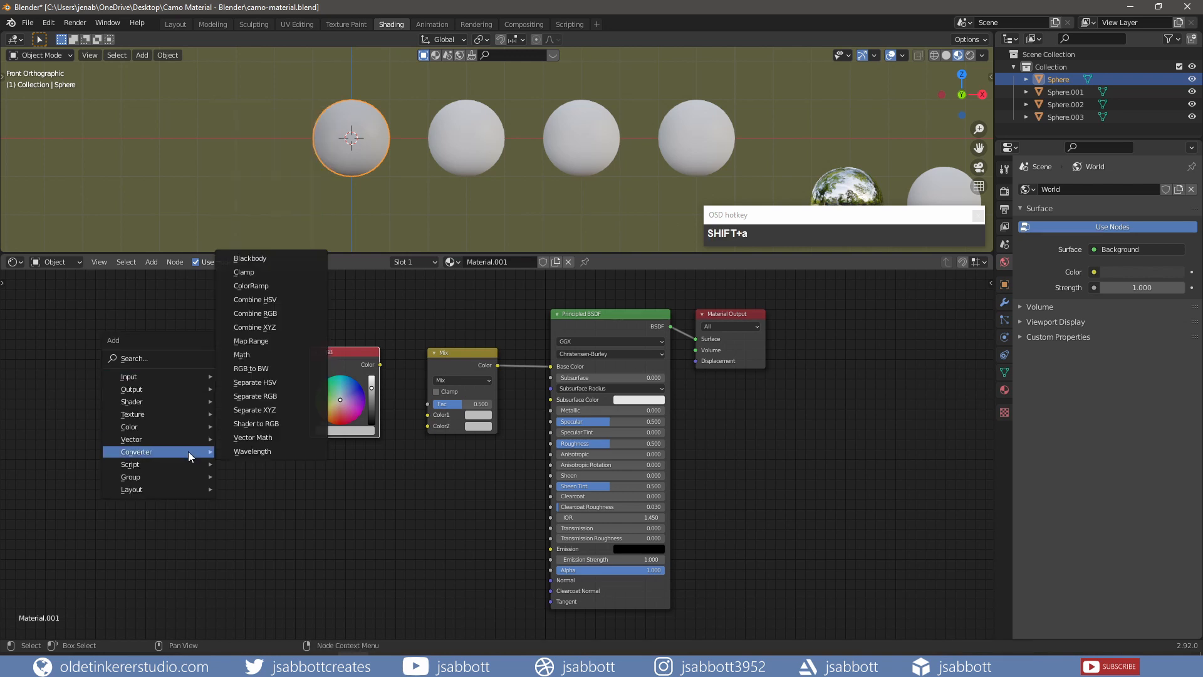
pyautogui.click(263, 288)
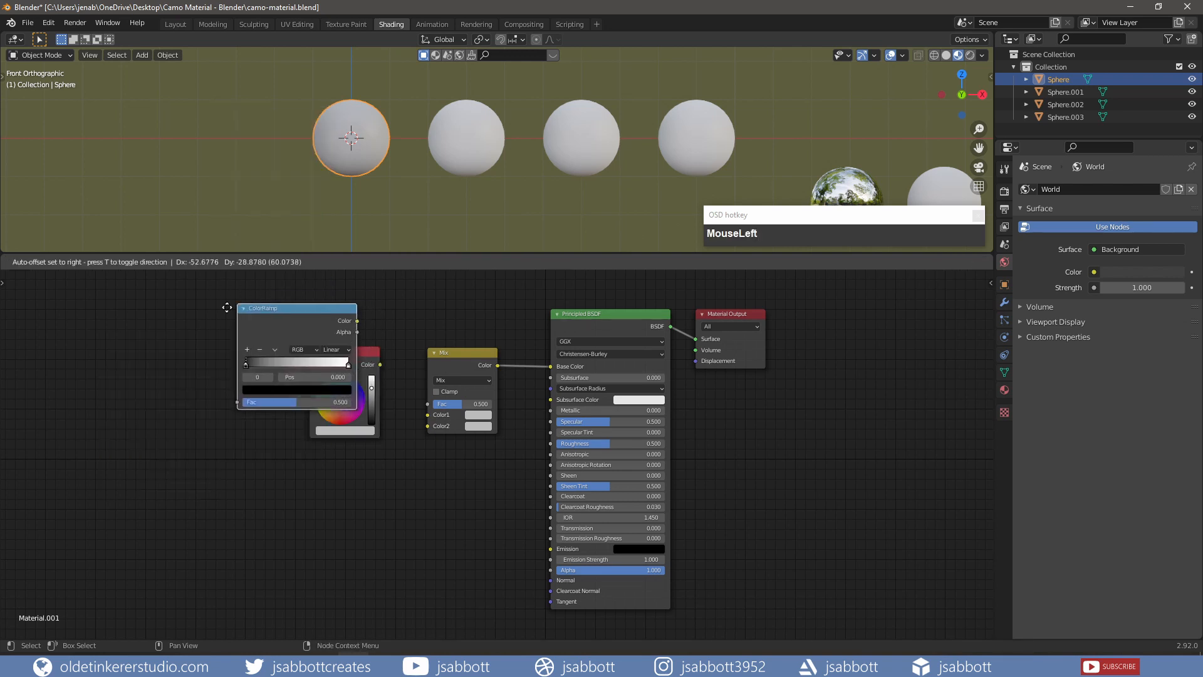
pyautogui.click(165, 337)
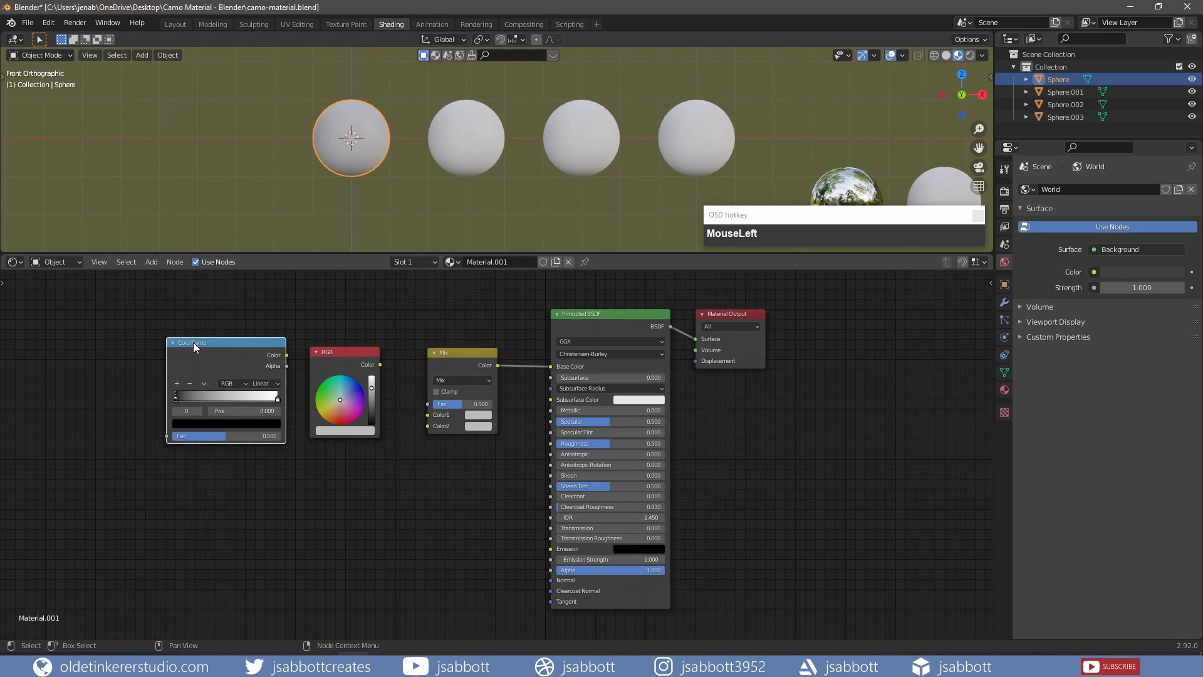
# Add a Musgrave Texture node and place it just before the ColorRamp node.
pyautogui.keyDown('shift'); pyautogui.scroll(-3, 252, 469); pyautogui.keyUp('shift')
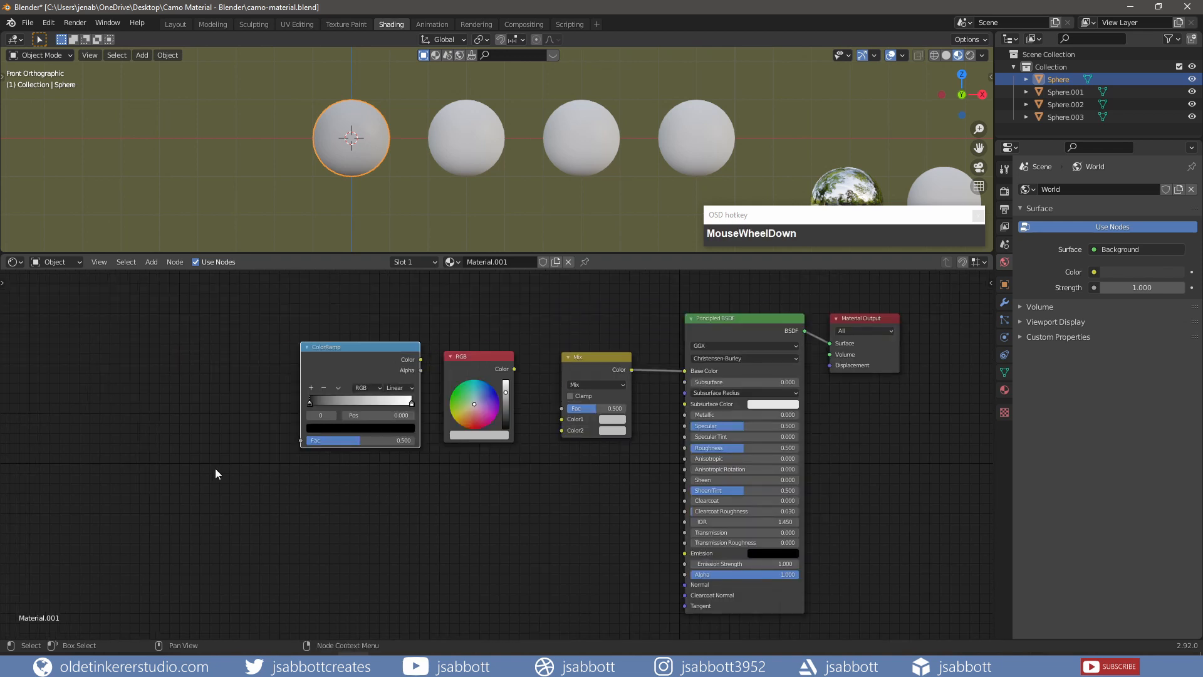
pyautogui.hotkey('shift', 'a')
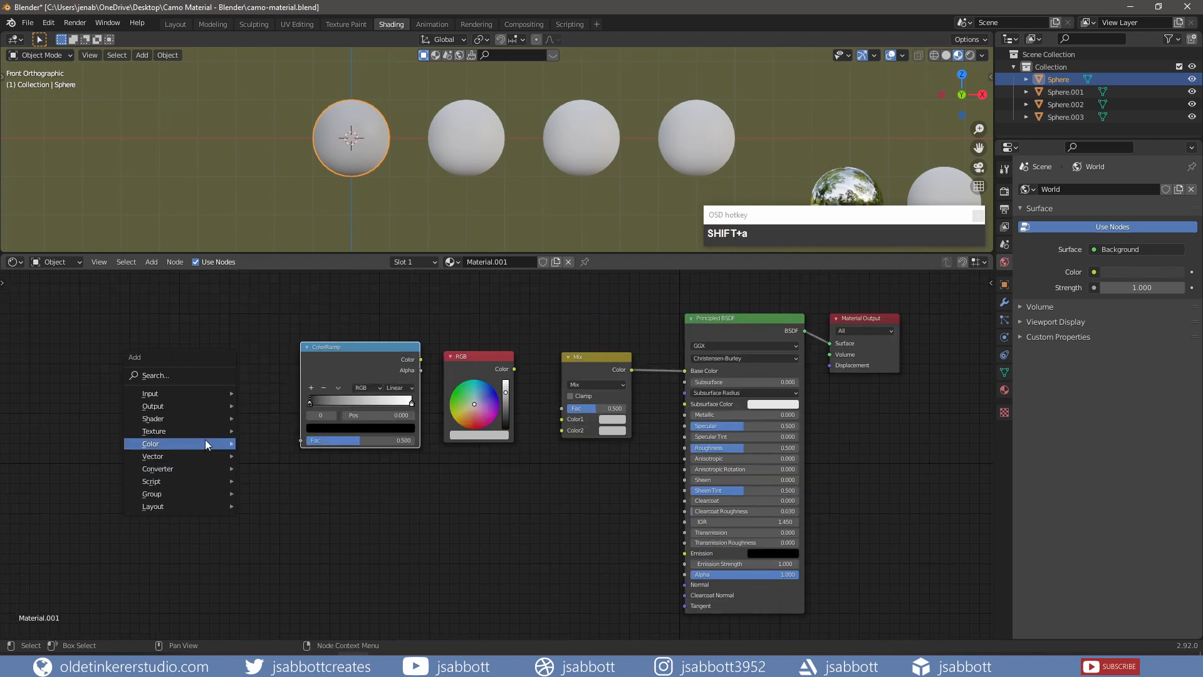
pyautogui.moveTo(204, 436)
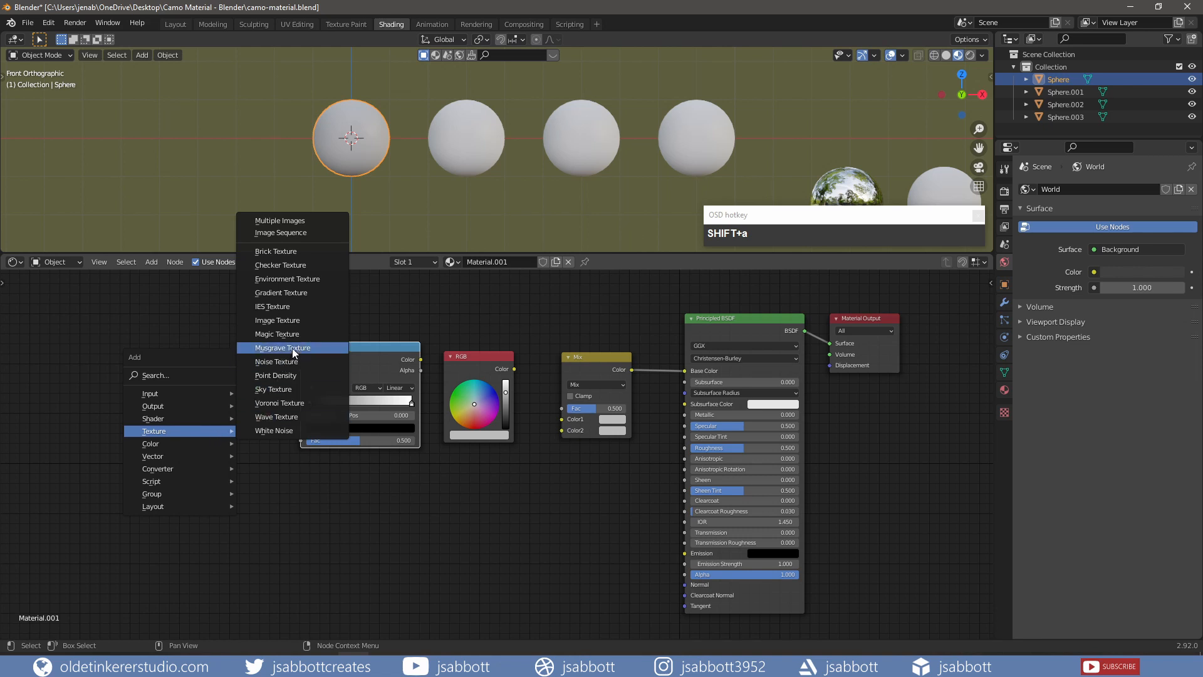
pyautogui.click(283, 348)
pyautogui.moveTo(208, 358); pyautogui.dragTo(196, 345)
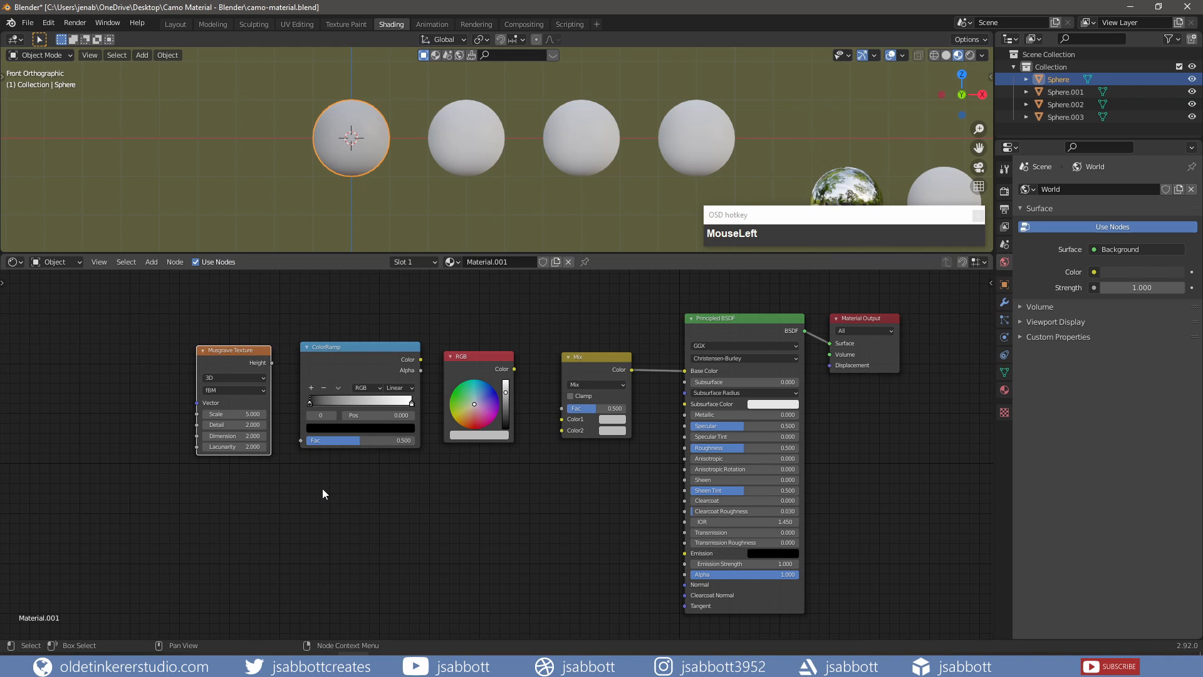
# Set the RGB node's color to hex 8B8875 and connect its Color output to the Mix node's Color2 input.
pyautogui.click(473, 435)
pyautogui.click(518, 376)
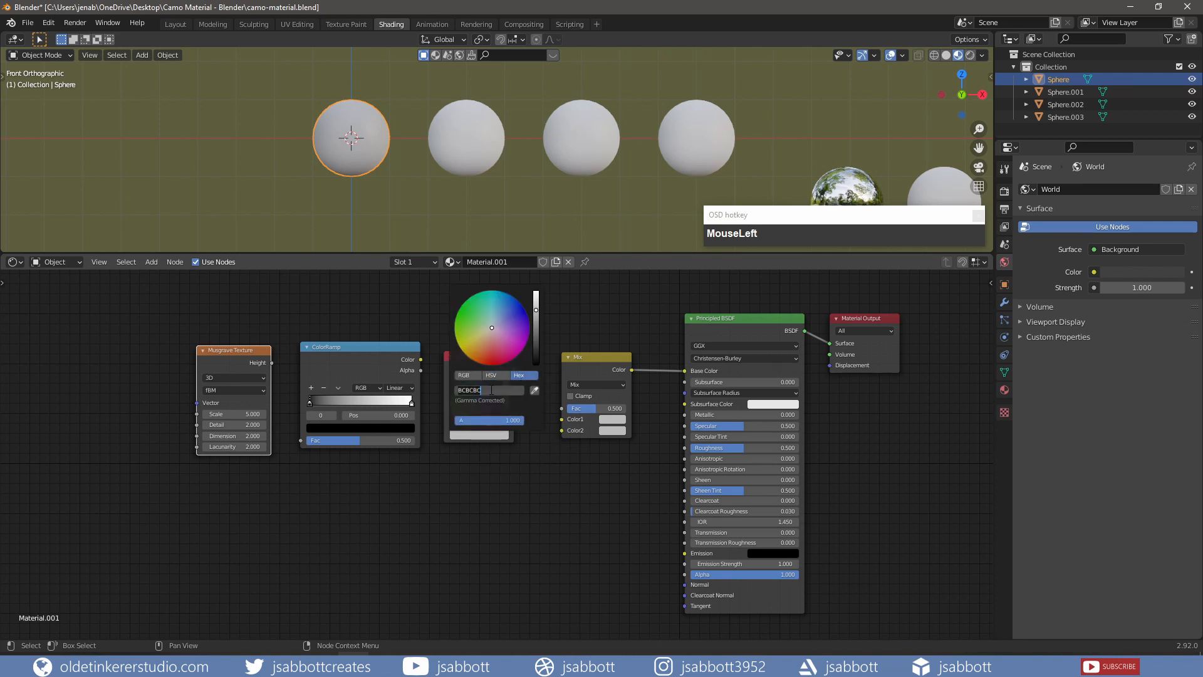
pyautogui.write('8b8875')
pyautogui.press('Return')
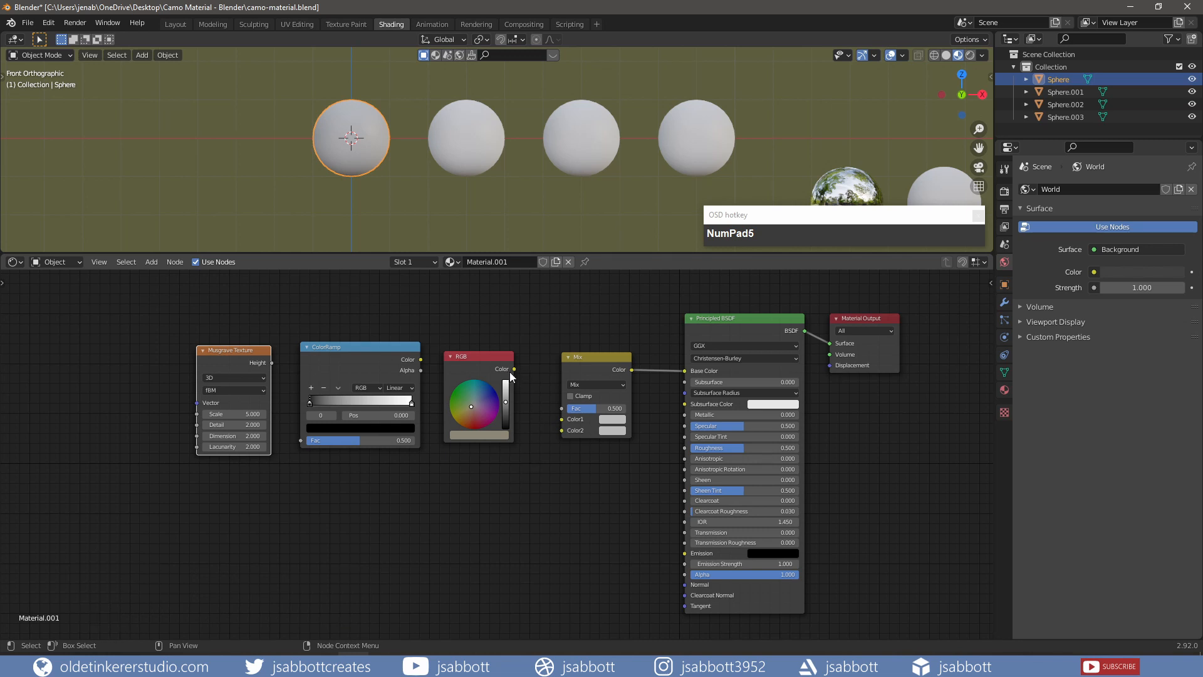
pyautogui.moveTo(514, 369); pyautogui.dragTo(561, 431)
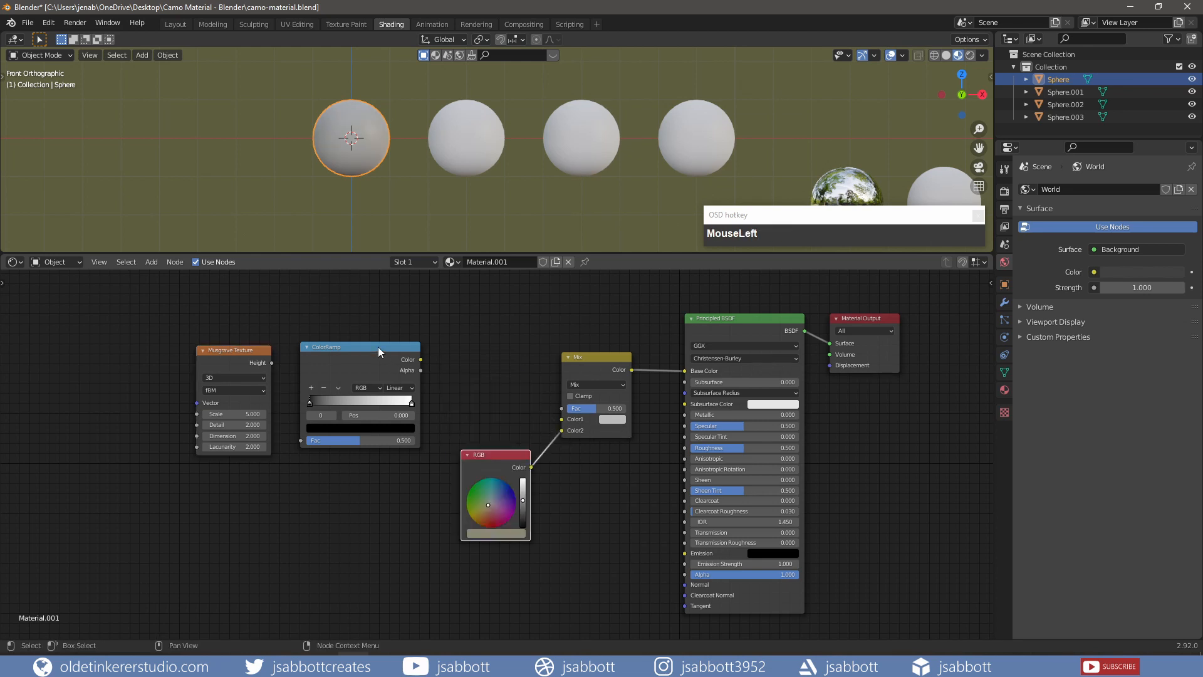
# Move the ColorRamp node next to the Mix node and set its first stop's color to hex 9FA090.
pyautogui.moveTo(378, 347); pyautogui.dragTo(485, 336)
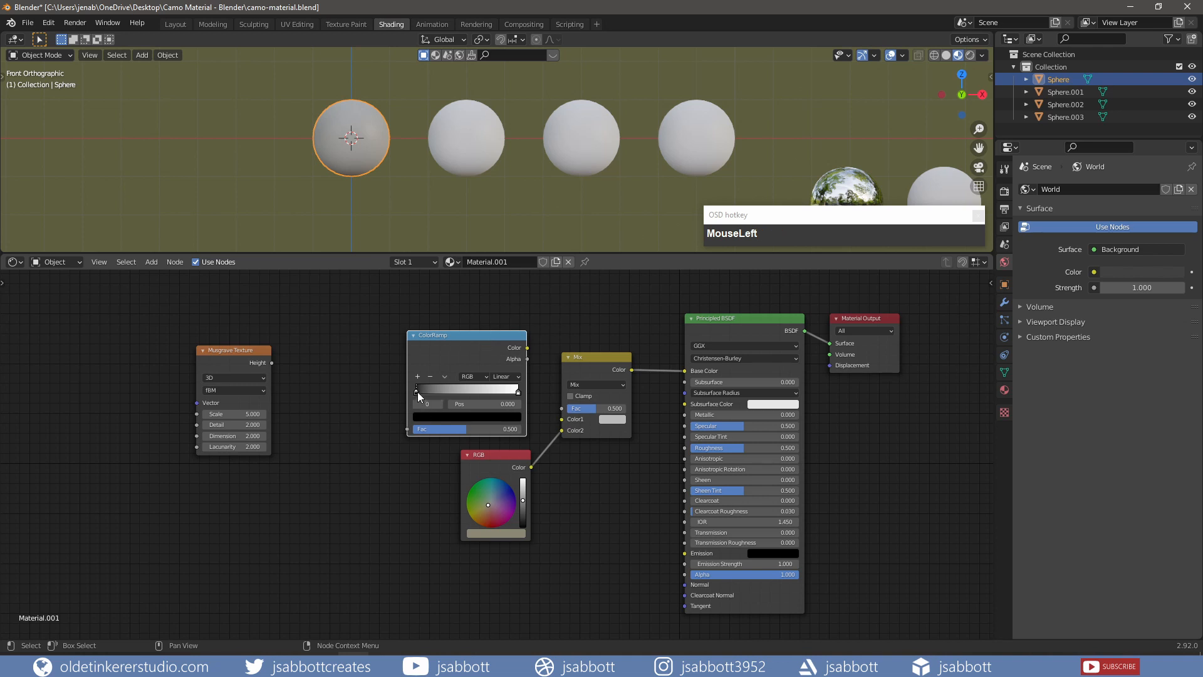
pyautogui.click(438, 415)
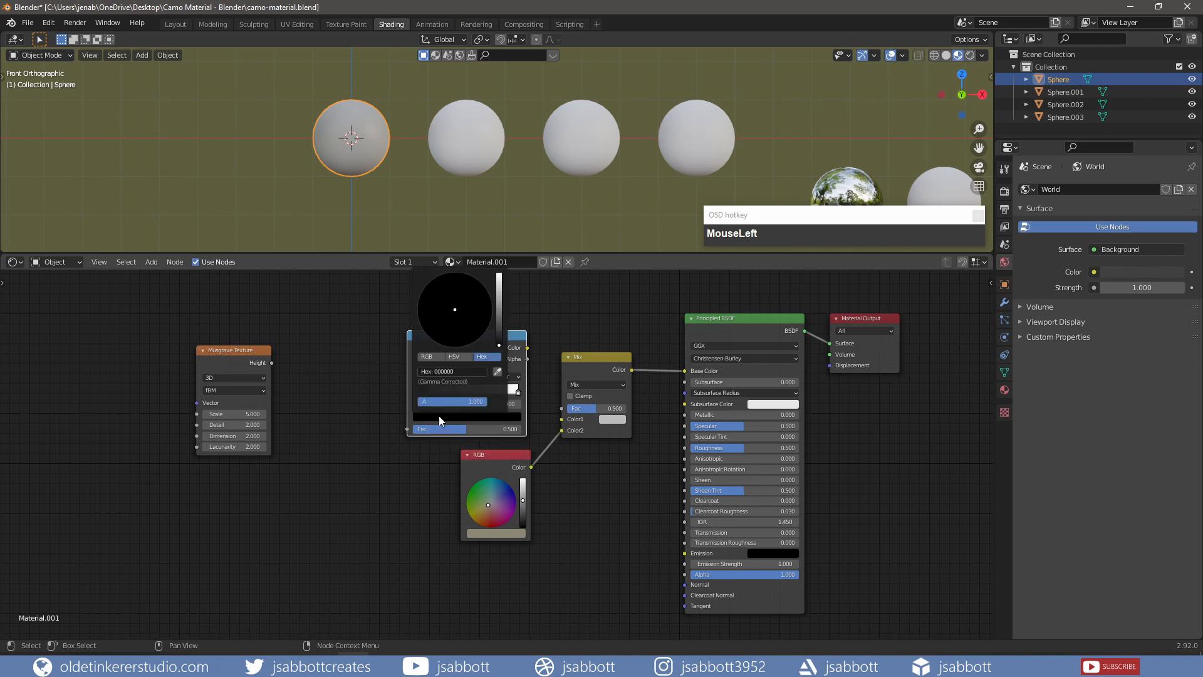
pyautogui.click(474, 370)
pyautogui.write('9fa')
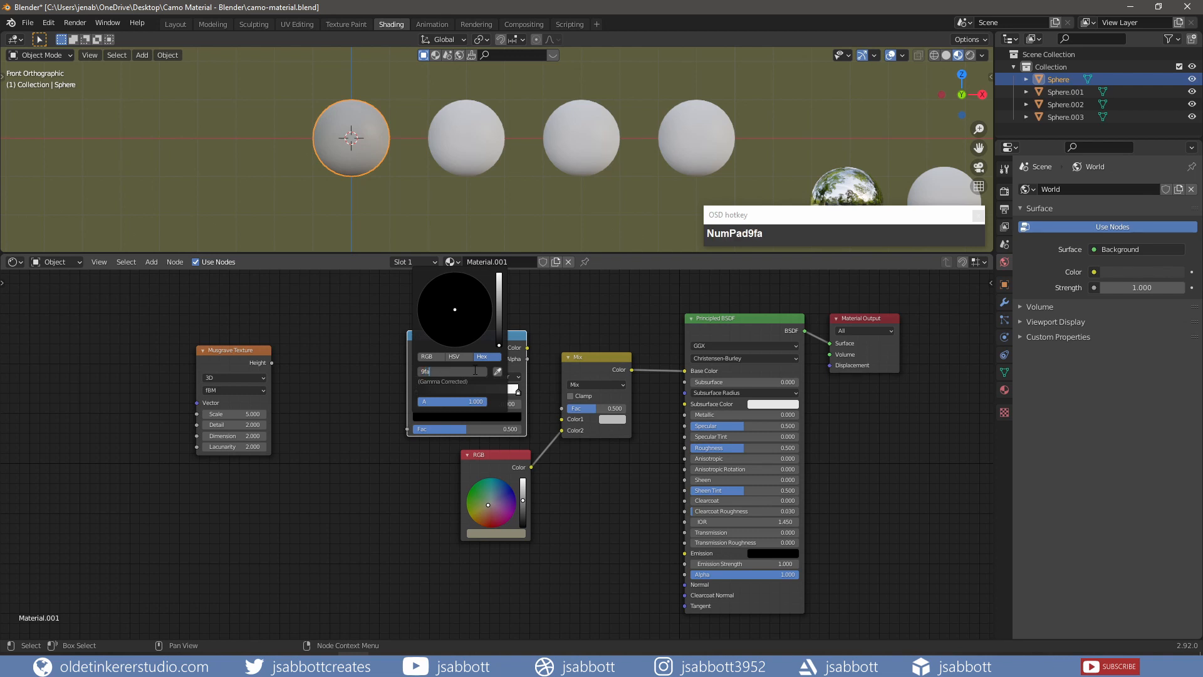
pyautogui.write('090')
pyautogui.press('Return')
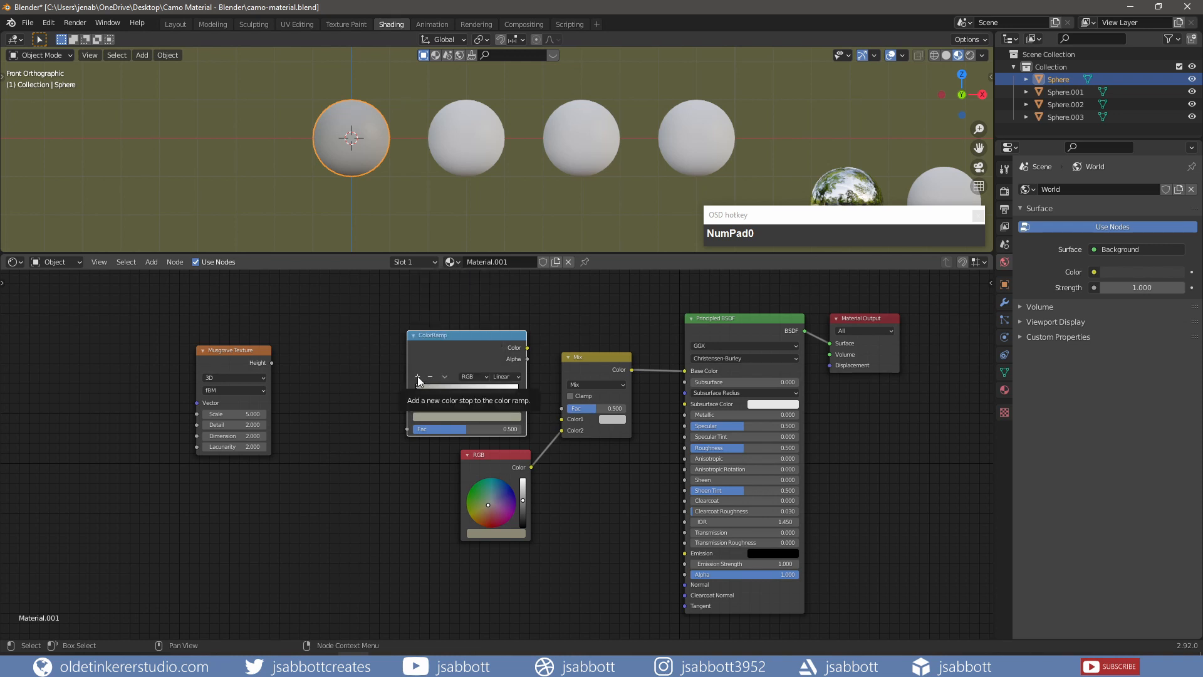
# Add a middle stop to the ColorRamp and set its color to hex 7B6341.
pyautogui.click(417, 377)
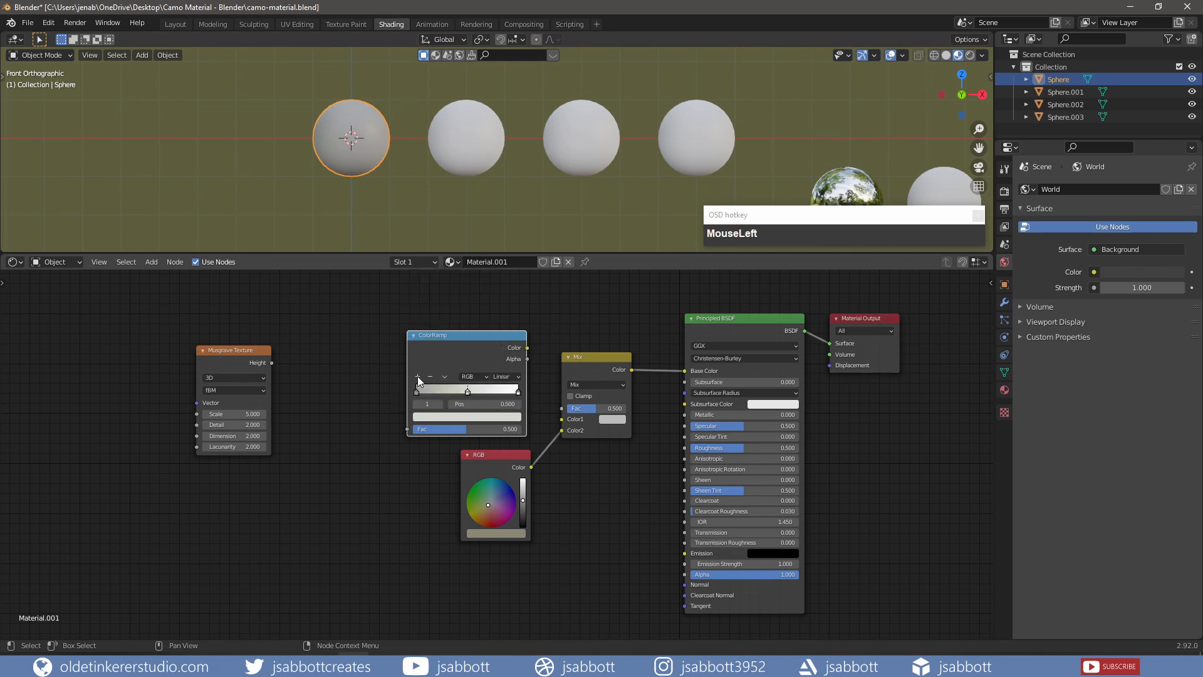
pyautogui.click(468, 417)
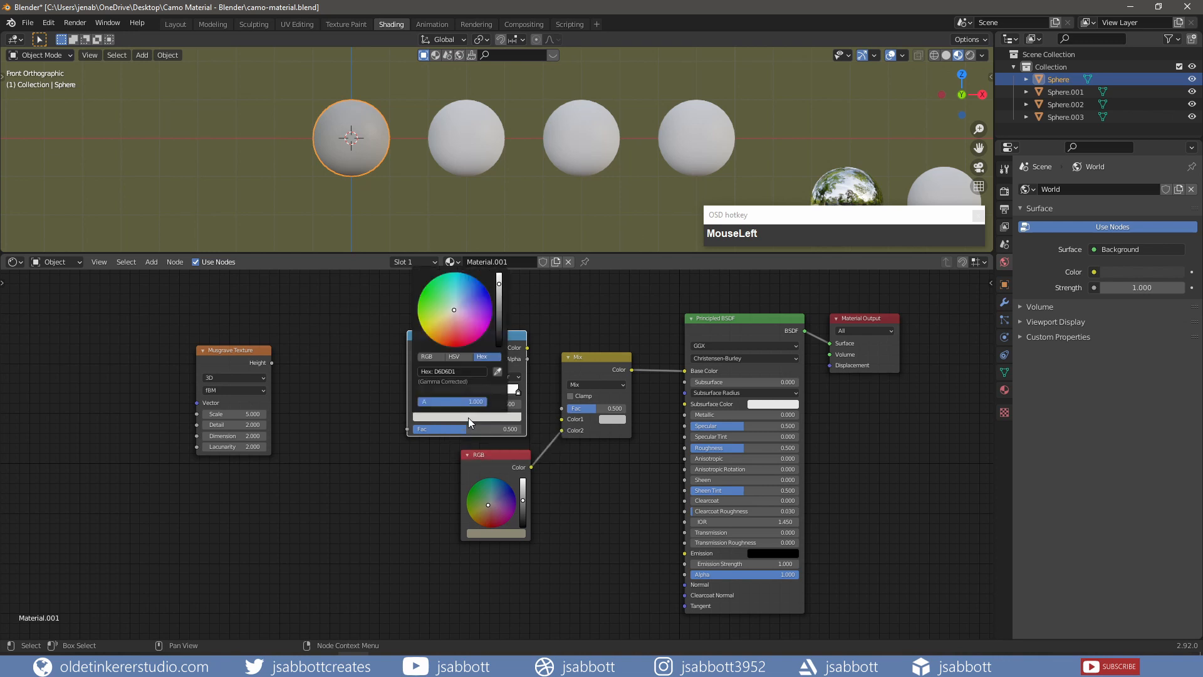
pyautogui.click(469, 372)
pyautogui.write('7b63')
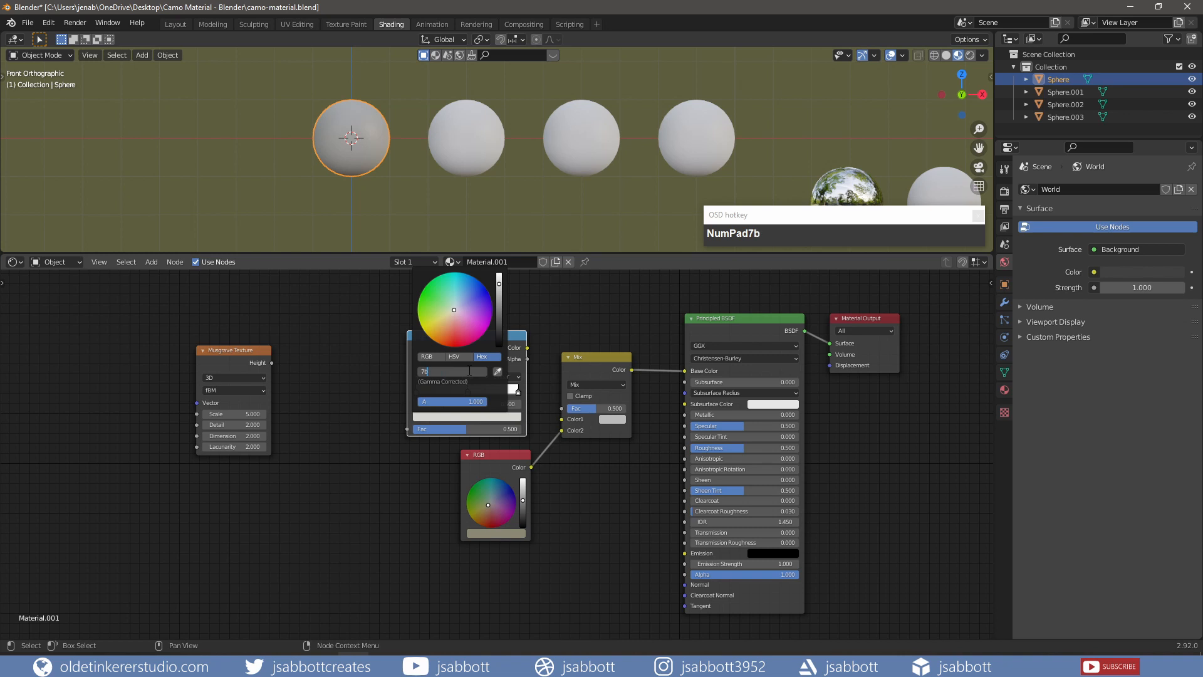
pyautogui.write('41')
pyautogui.click(418, 376)
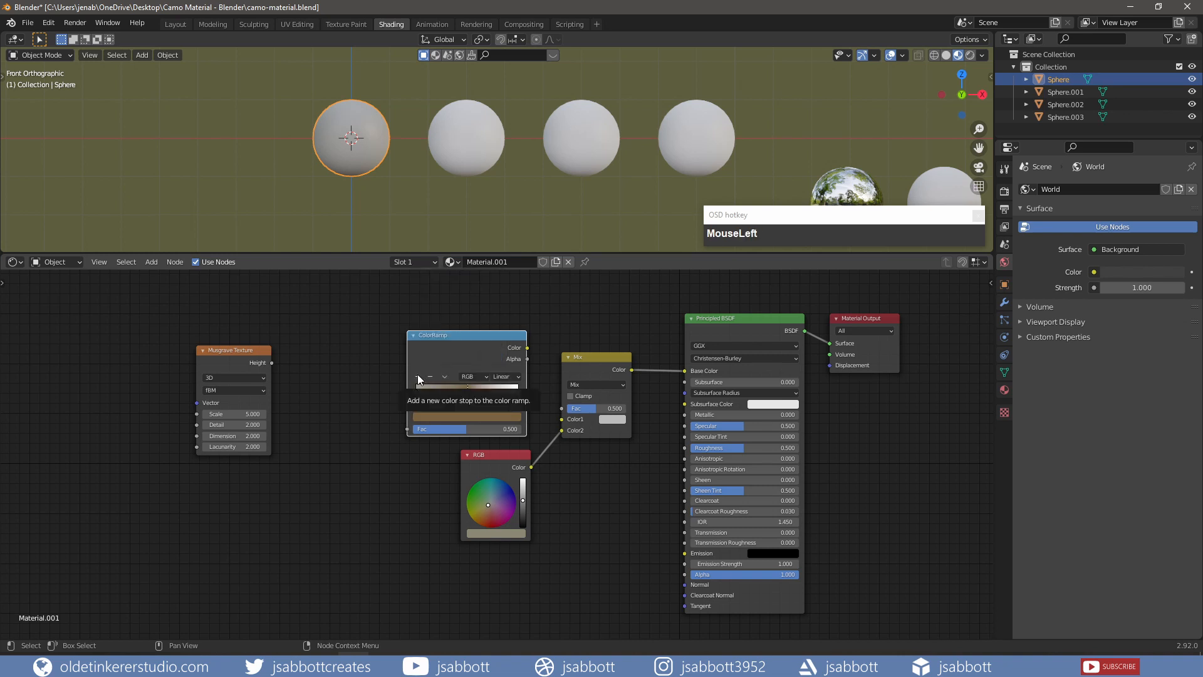
# Add another ColorRamp stop at about 0.673 with color hex 63432A, and connect the ramp's Color output to the Mix node's Color1.
pyautogui.click(417, 374)
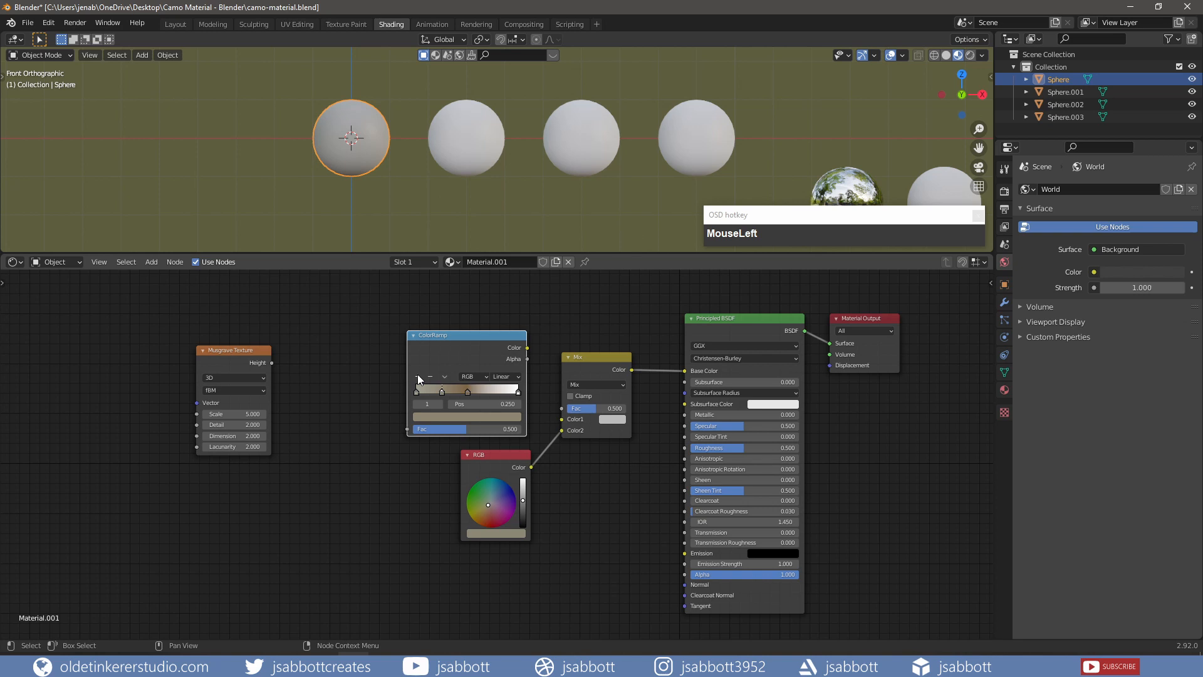
pyautogui.moveTo(446, 395); pyautogui.dragTo(449, 397)
pyautogui.click(481, 417)
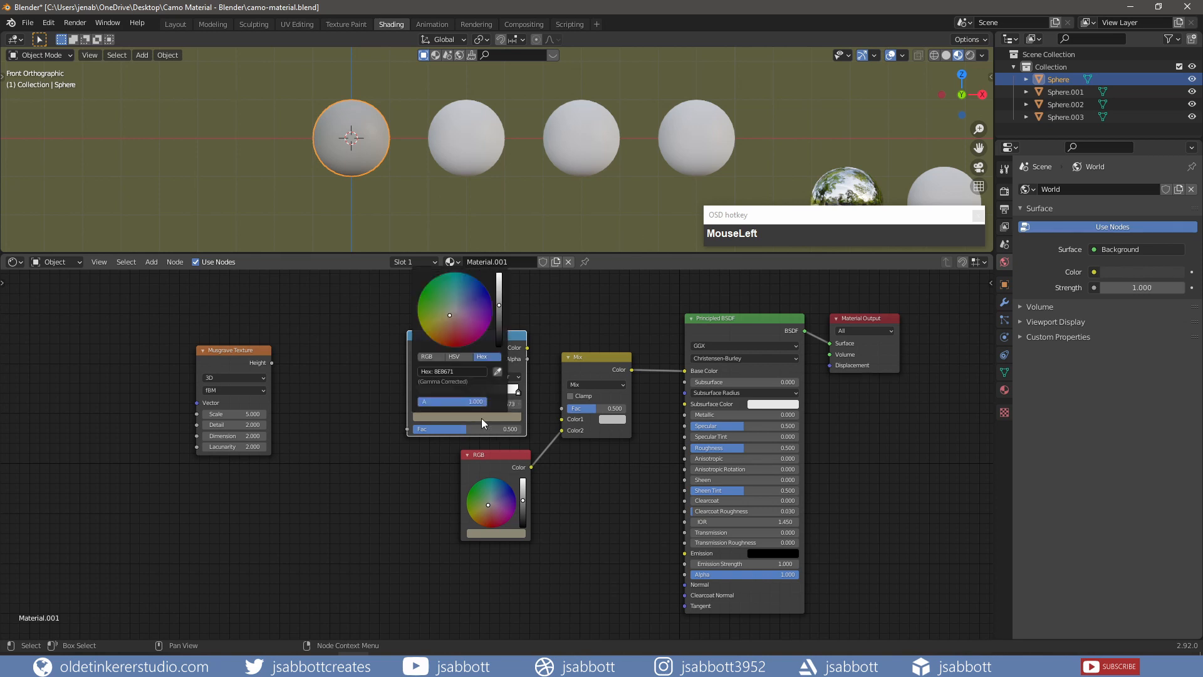
pyautogui.click(470, 373)
pyautogui.write('63432a')
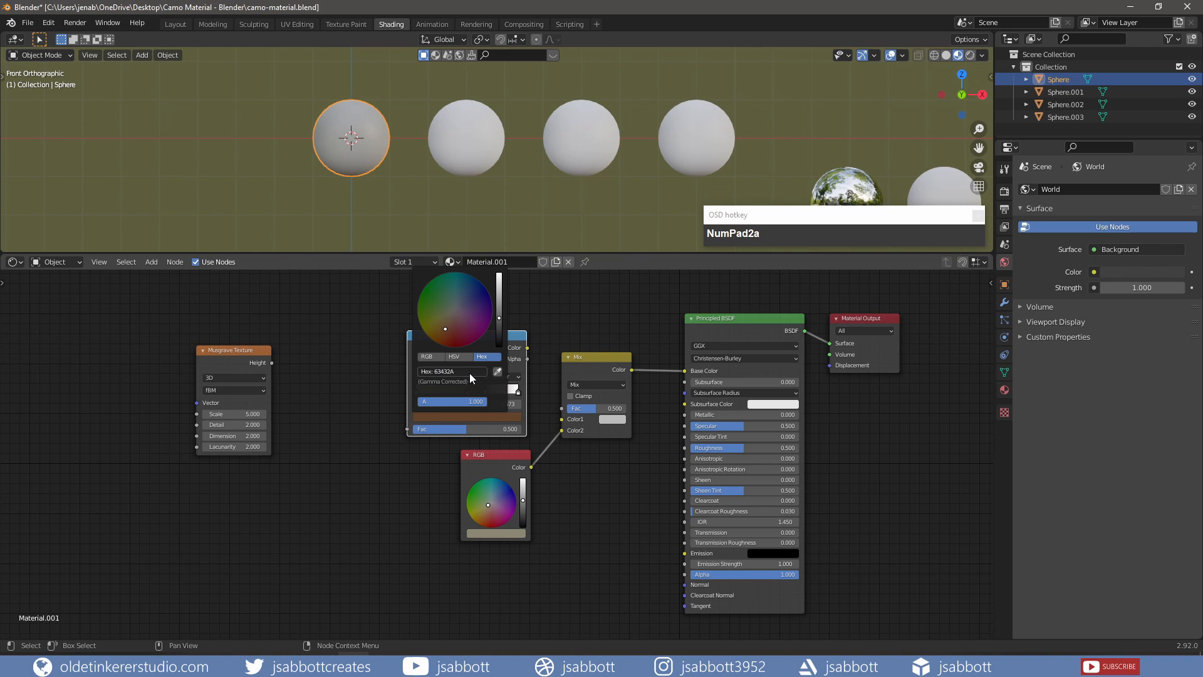
pyautogui.press('Return')
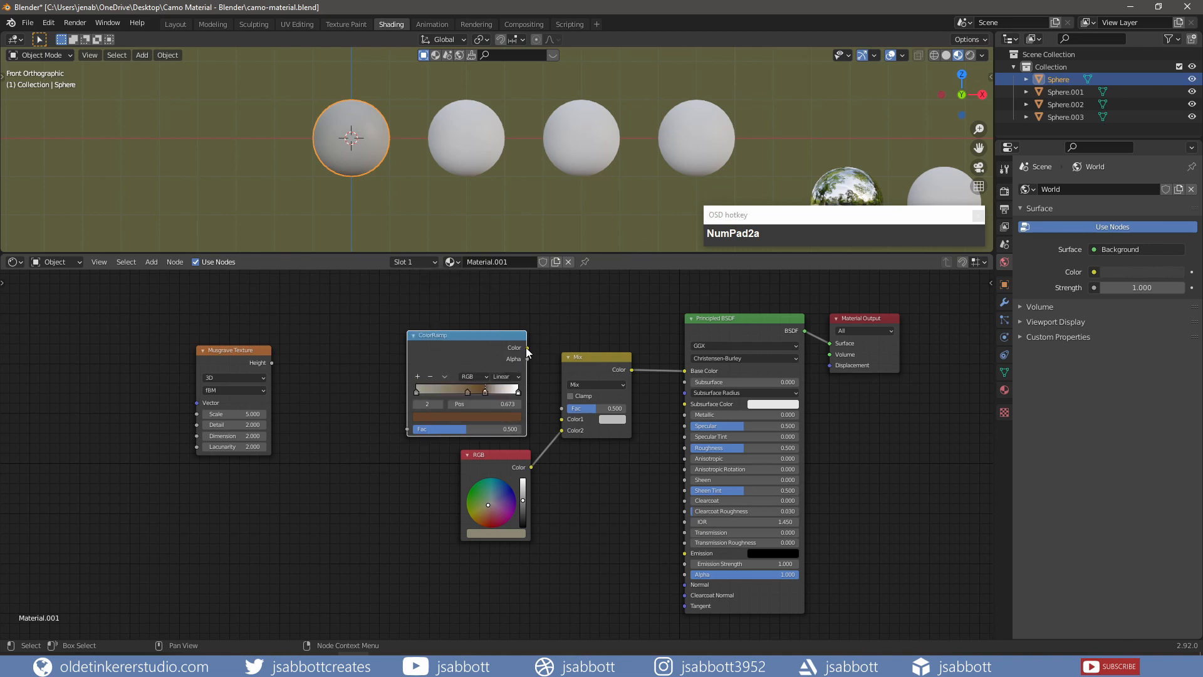
pyautogui.moveTo(527, 347); pyautogui.dragTo(558, 416)
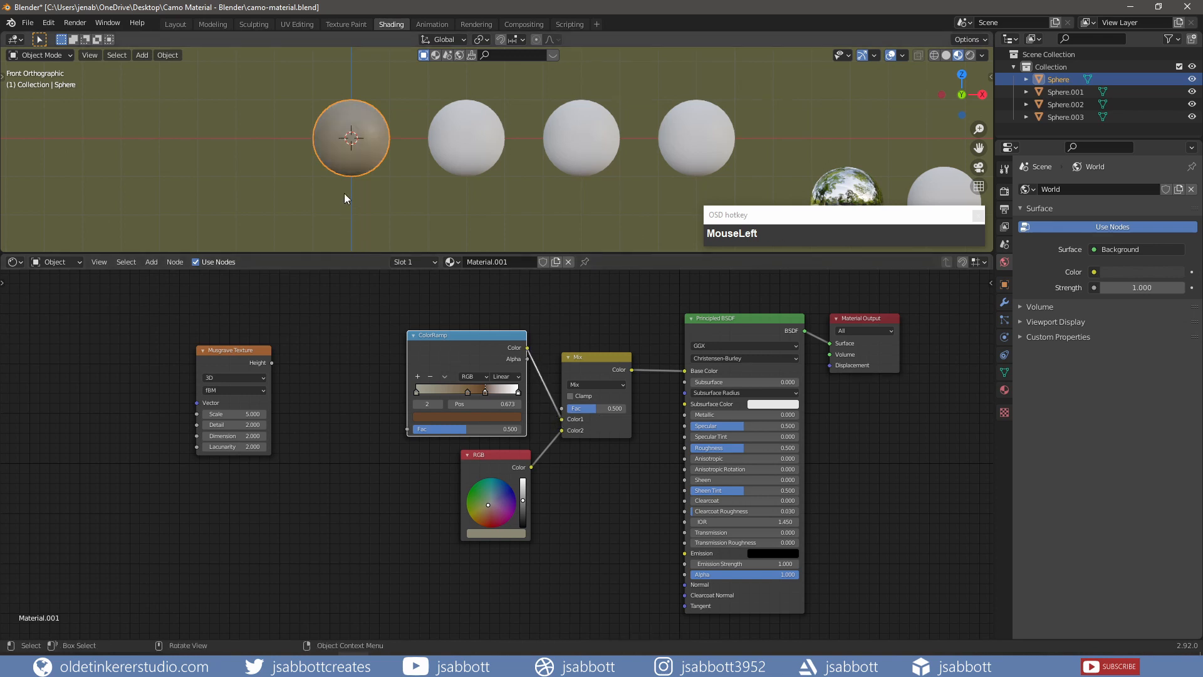
# Set the position of the ColorRamp's light brown stop to 0.064 and the dark brown stop to 0.714.
pyautogui.scroll(3, 344, 193)
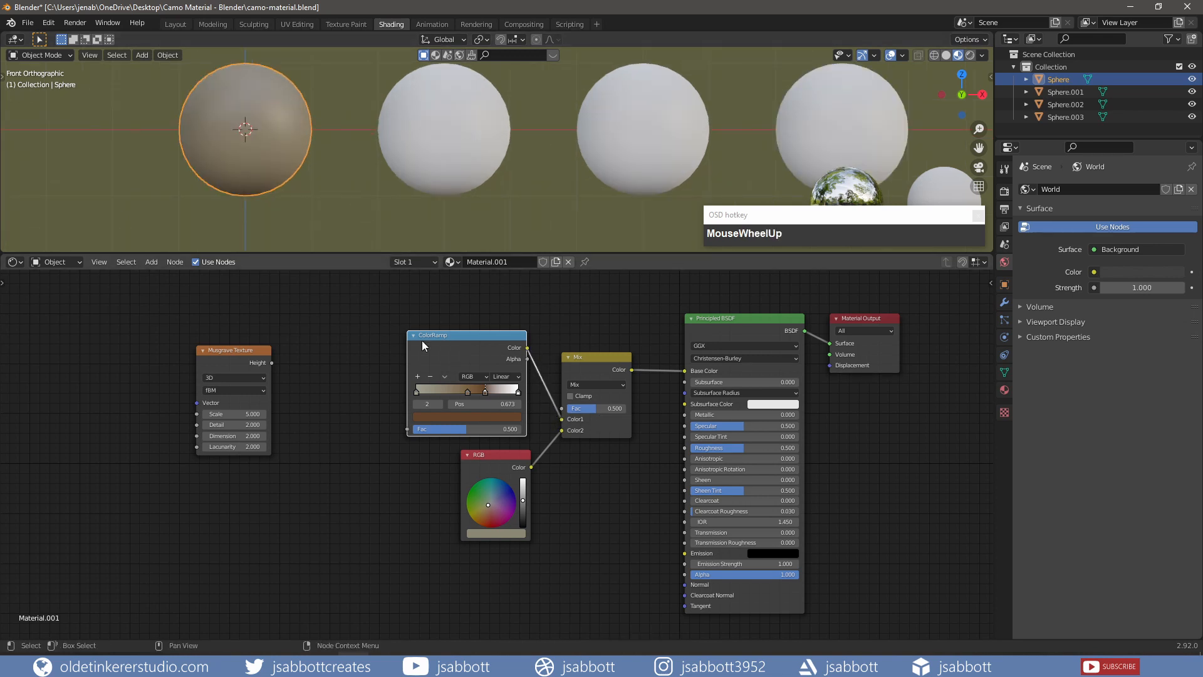
pyautogui.click(466, 392)
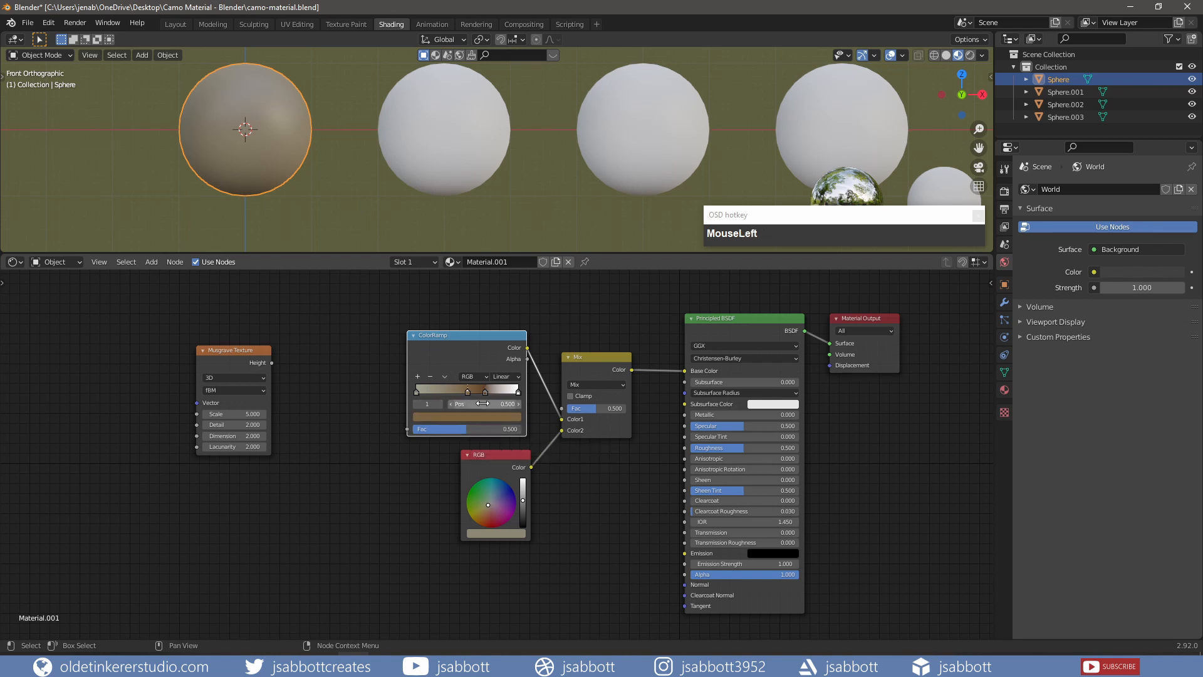
pyautogui.click(483, 404)
pyautogui.write('.064')
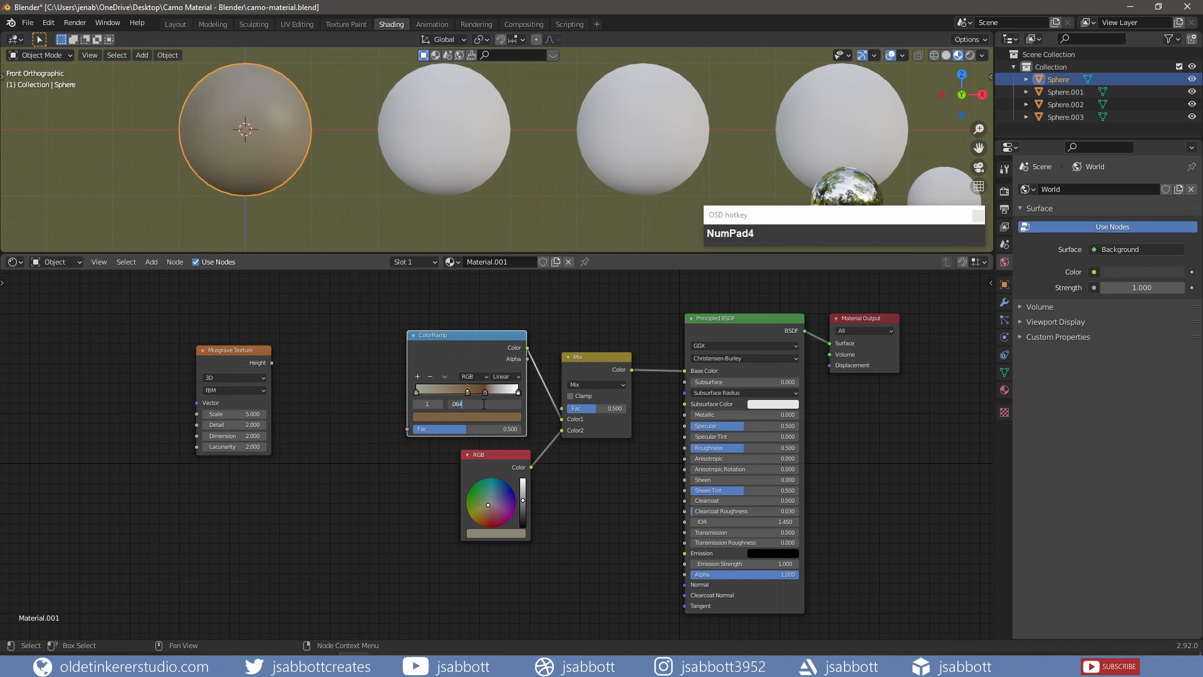
pyautogui.press('Return')
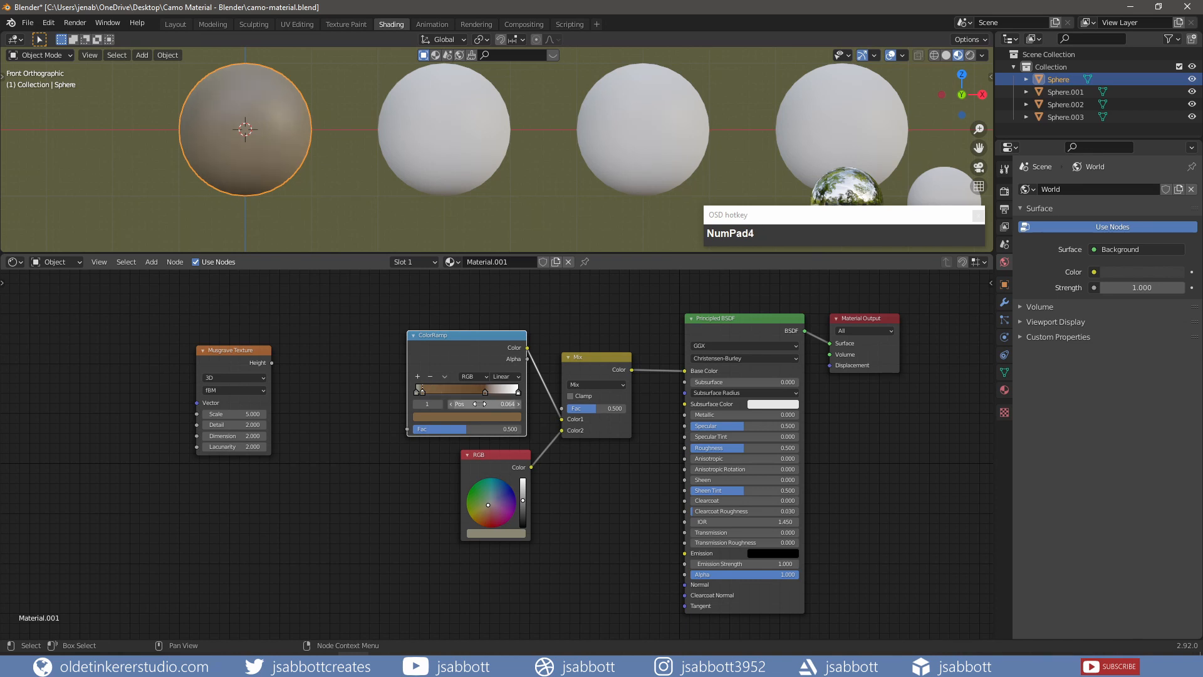
pyautogui.click(485, 392)
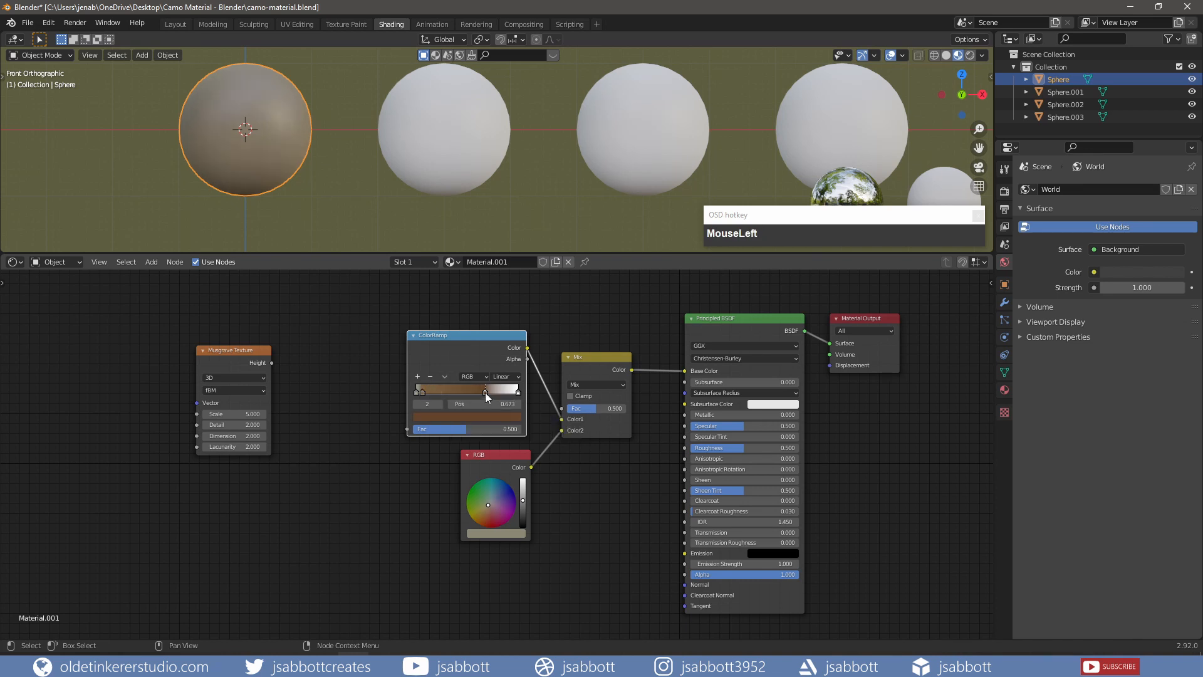
pyautogui.click(493, 404)
pyautogui.write('.714')
# Connect the Musgrave Texture's Height output to the ColorRamp's Fac input and set its Scale to 20, Detail to 10 and Dimension to 1.
pyautogui.moveTo(252, 351); pyautogui.dragTo(349, 342)
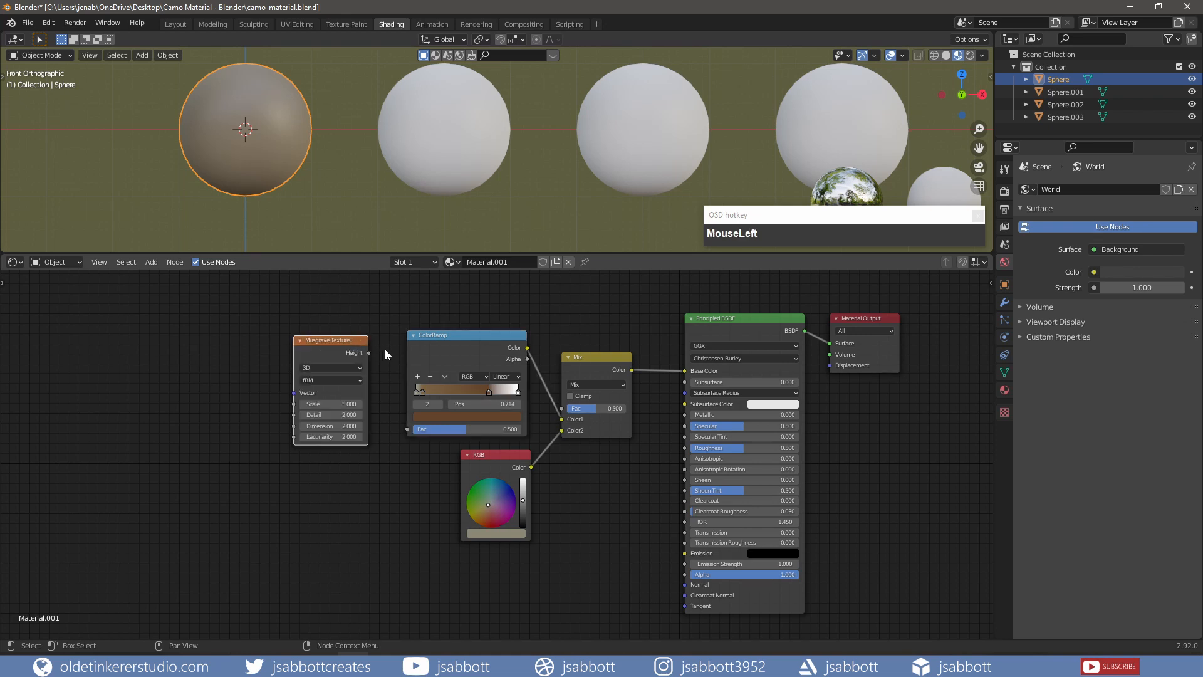
pyautogui.moveTo(369, 352); pyautogui.dragTo(403, 430)
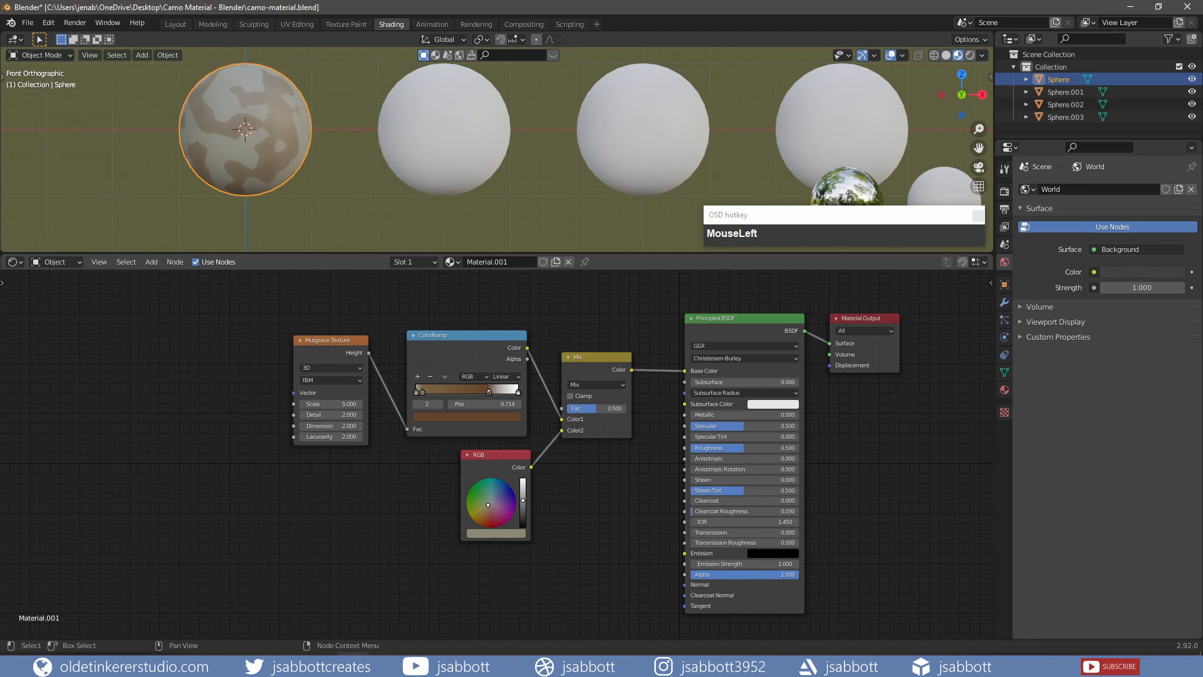
pyautogui.click(323, 404)
pyautogui.write('20')
pyautogui.press('KP_Enter')
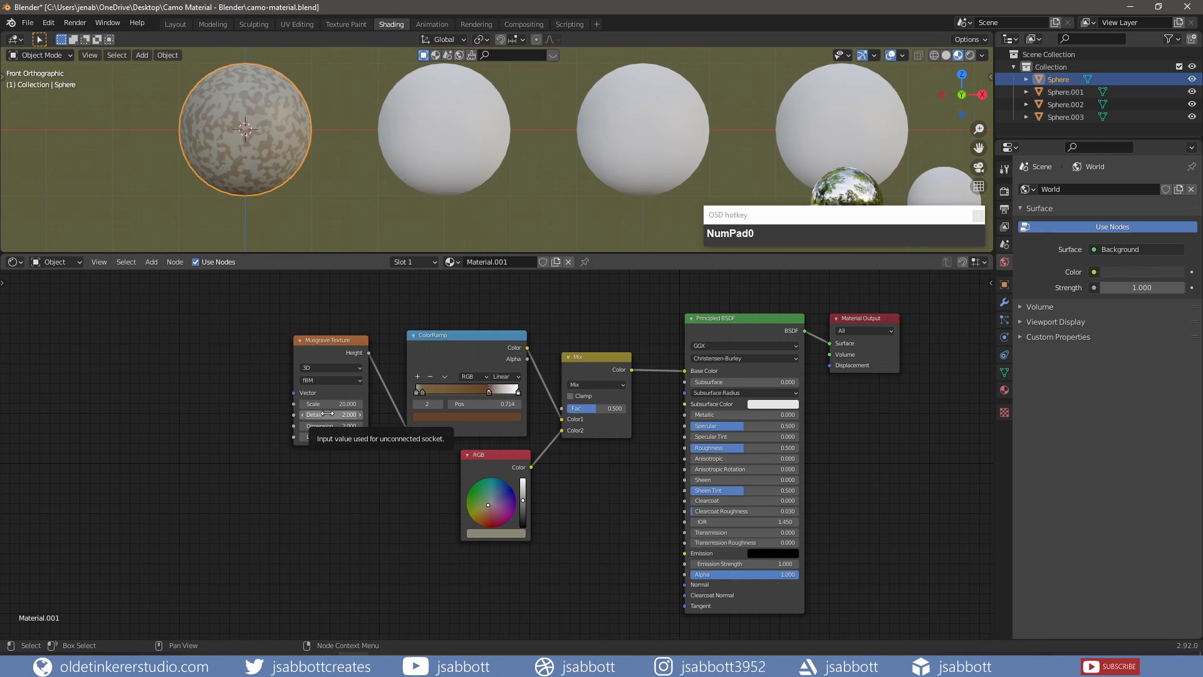
pyautogui.click(327, 414)
pyautogui.write('10')
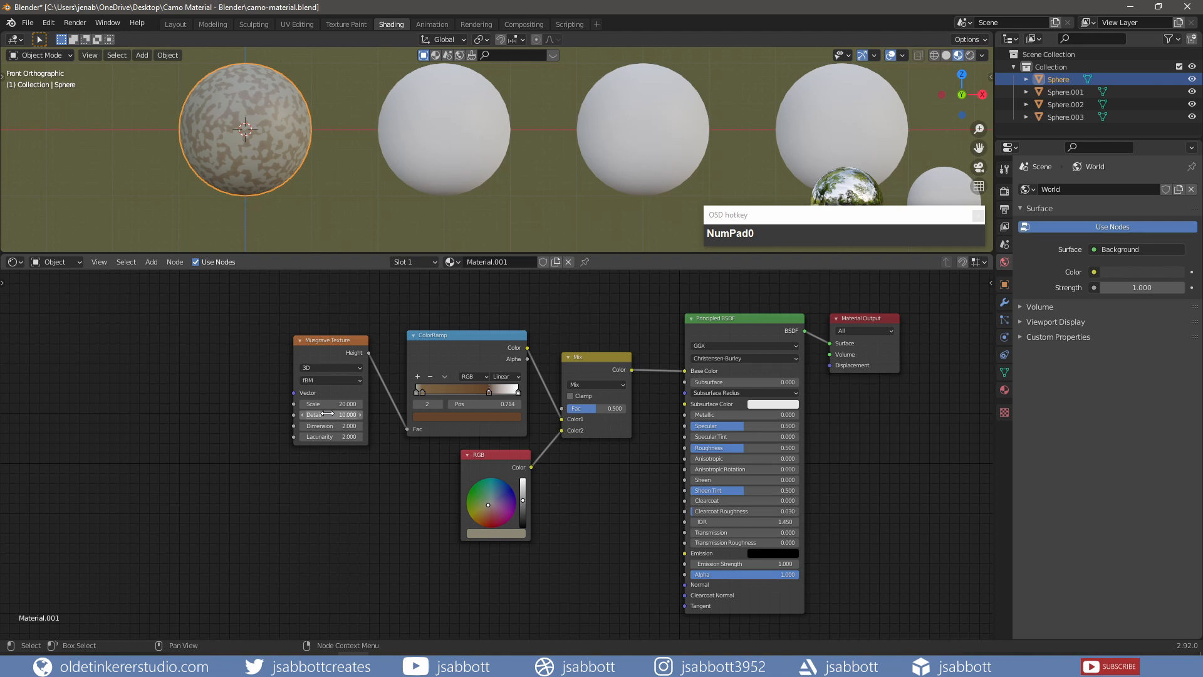
pyautogui.click(332, 426)
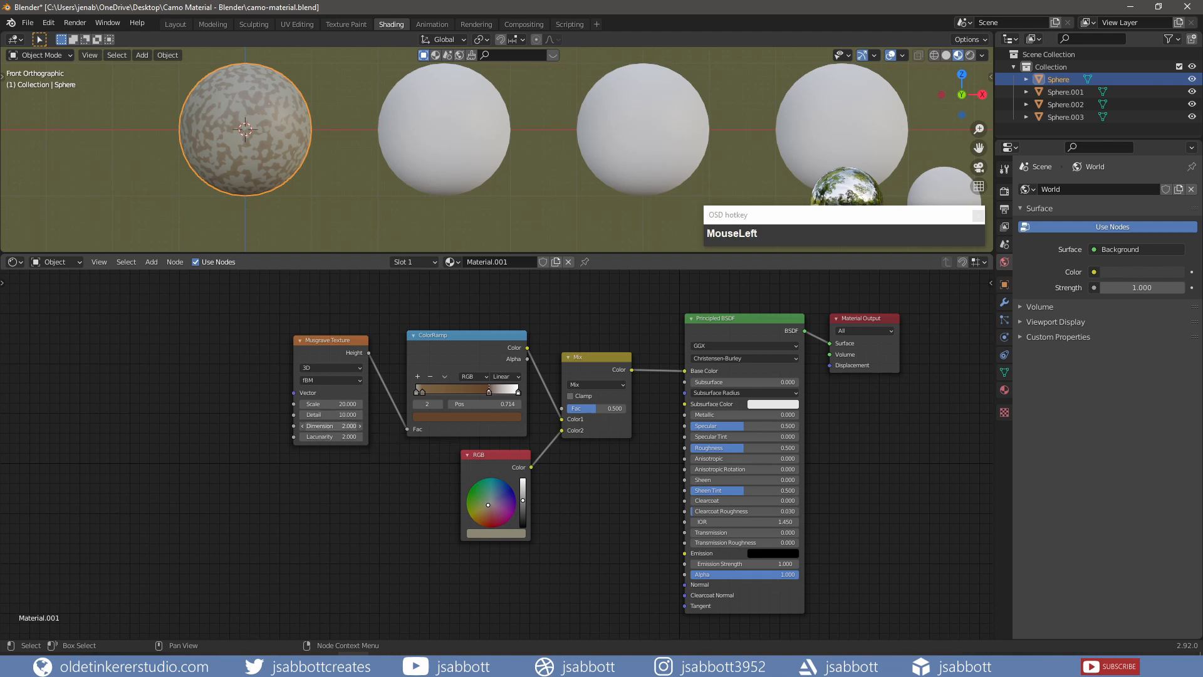
pyautogui.write('1')
pyautogui.press('Return')
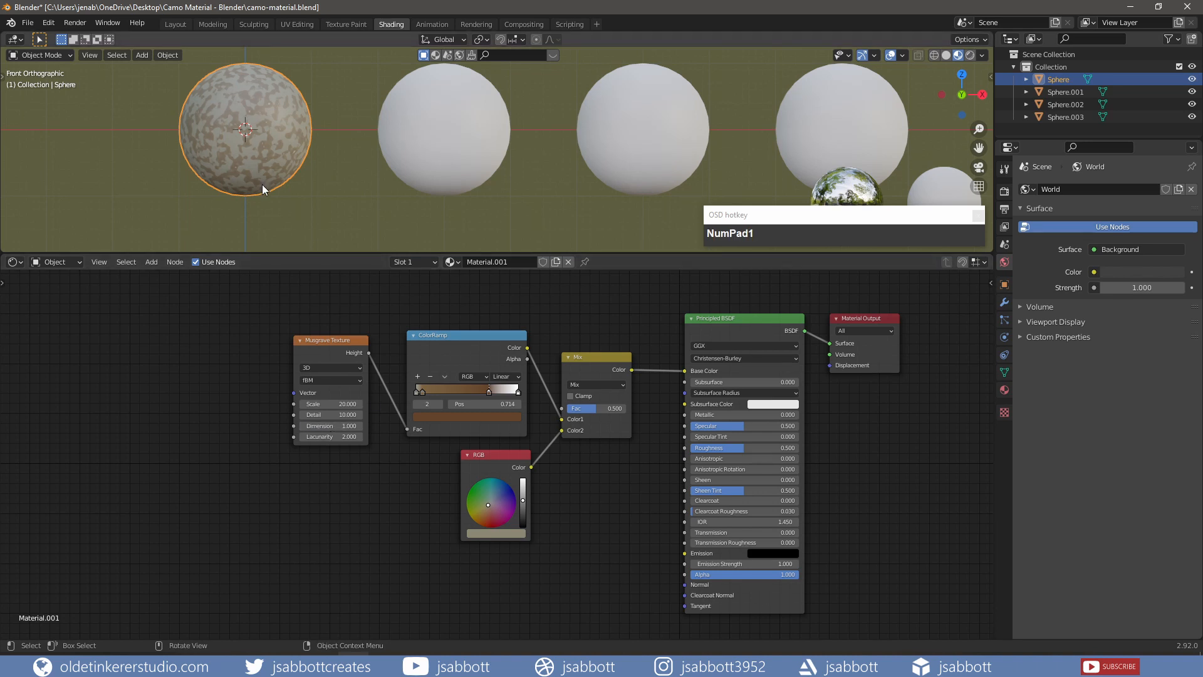
pyautogui.scroll(2, 246, 176)
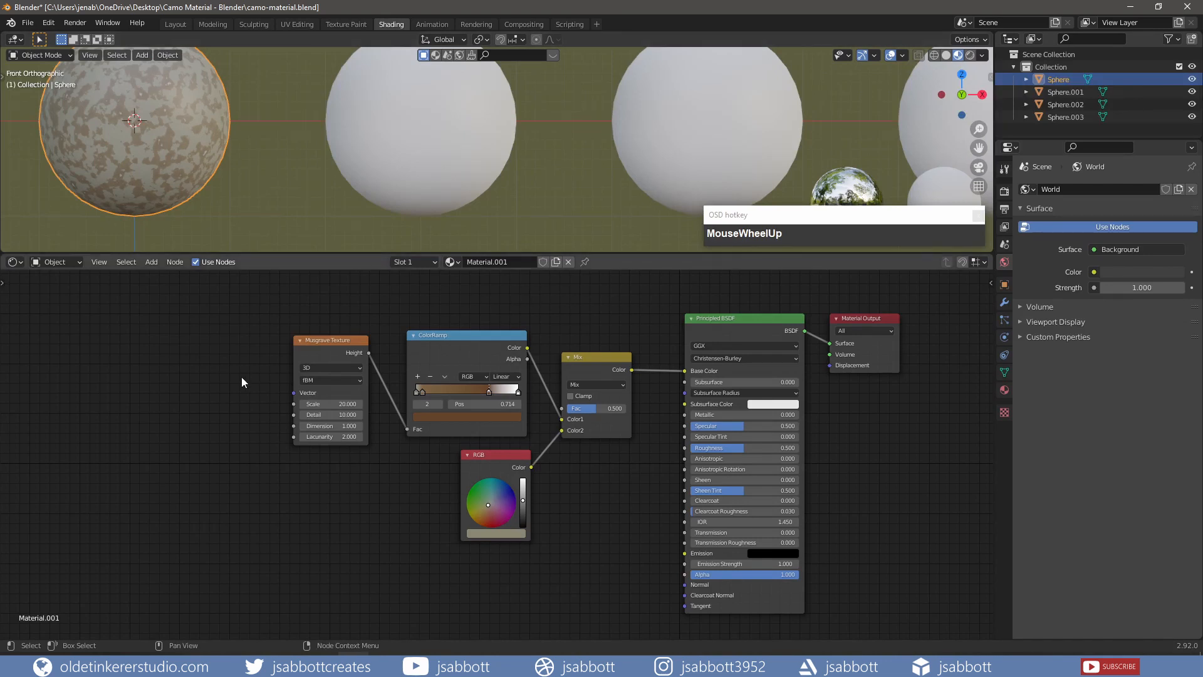
# Set the Musgrave Texture's Lacunarity to 5 in the first sphere's material.
pyautogui.click(326, 436)
pyautogui.write('5')
pyautogui.press('Return')
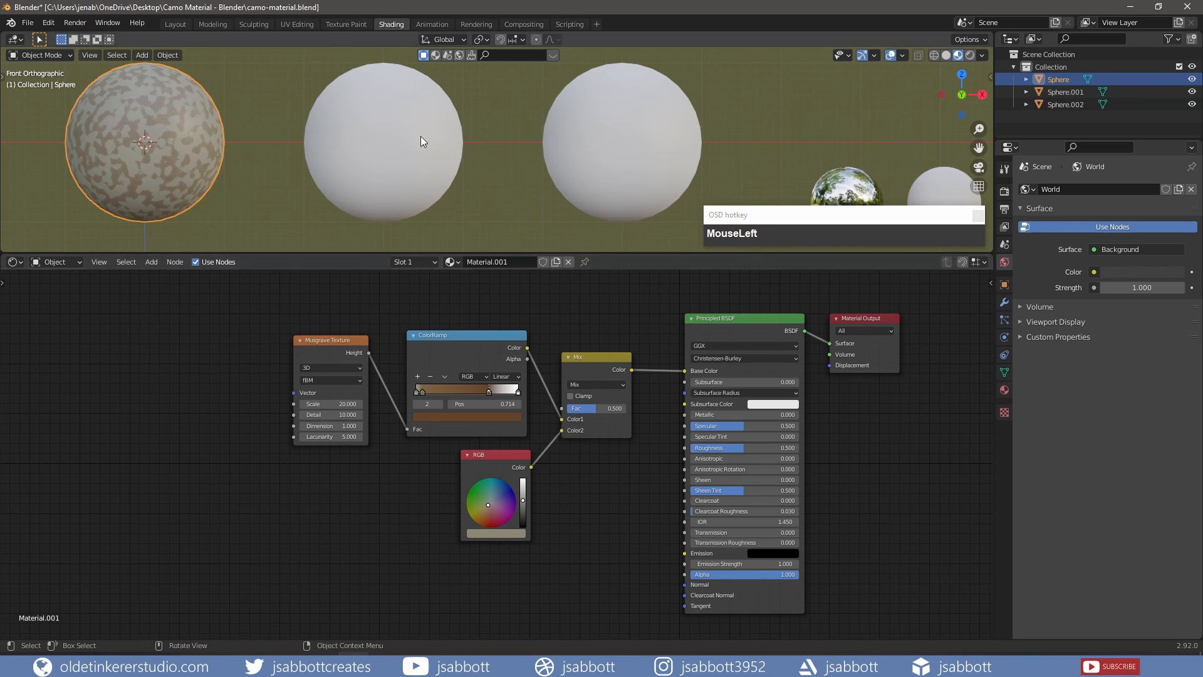
# Assign Material.001 to the second sphere, make it a single-user copy and rename the copy navy.
pyautogui.click(389, 141)
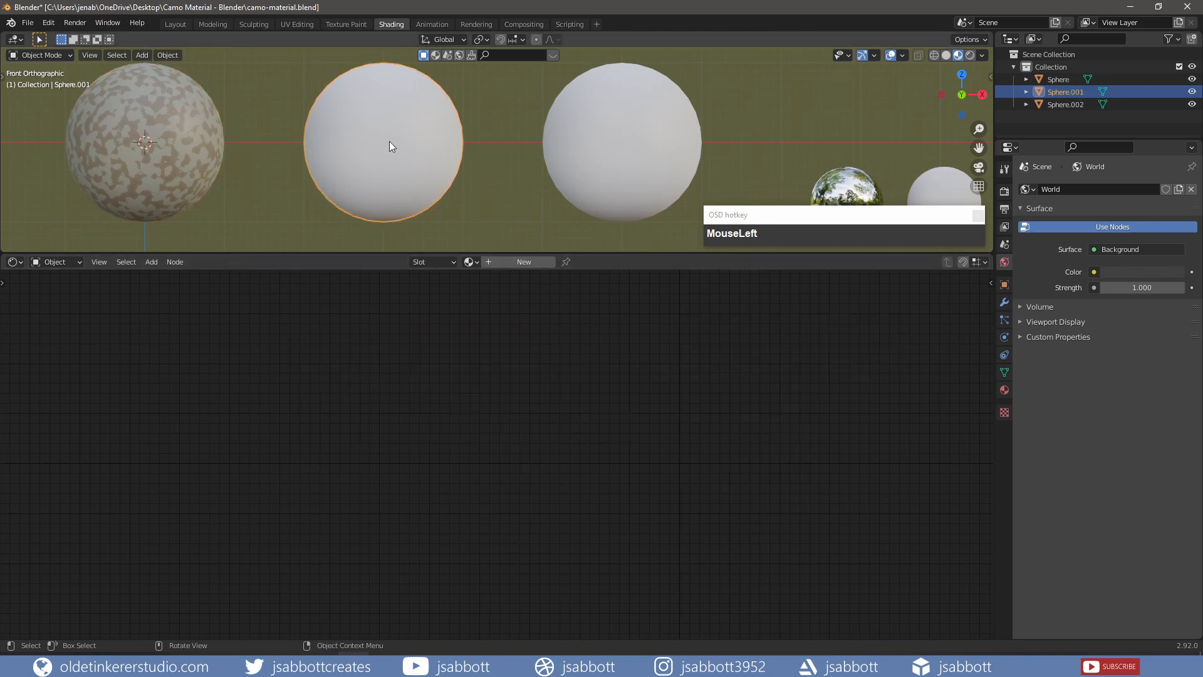
pyautogui.click(476, 262)
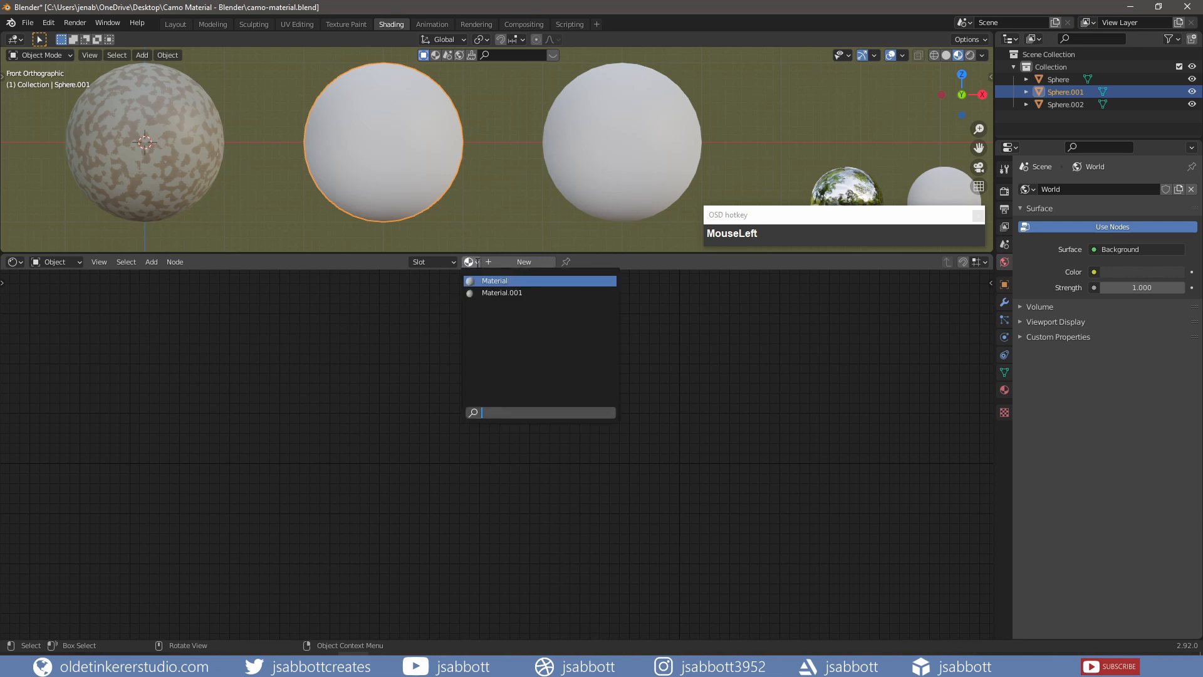
pyautogui.click(500, 292)
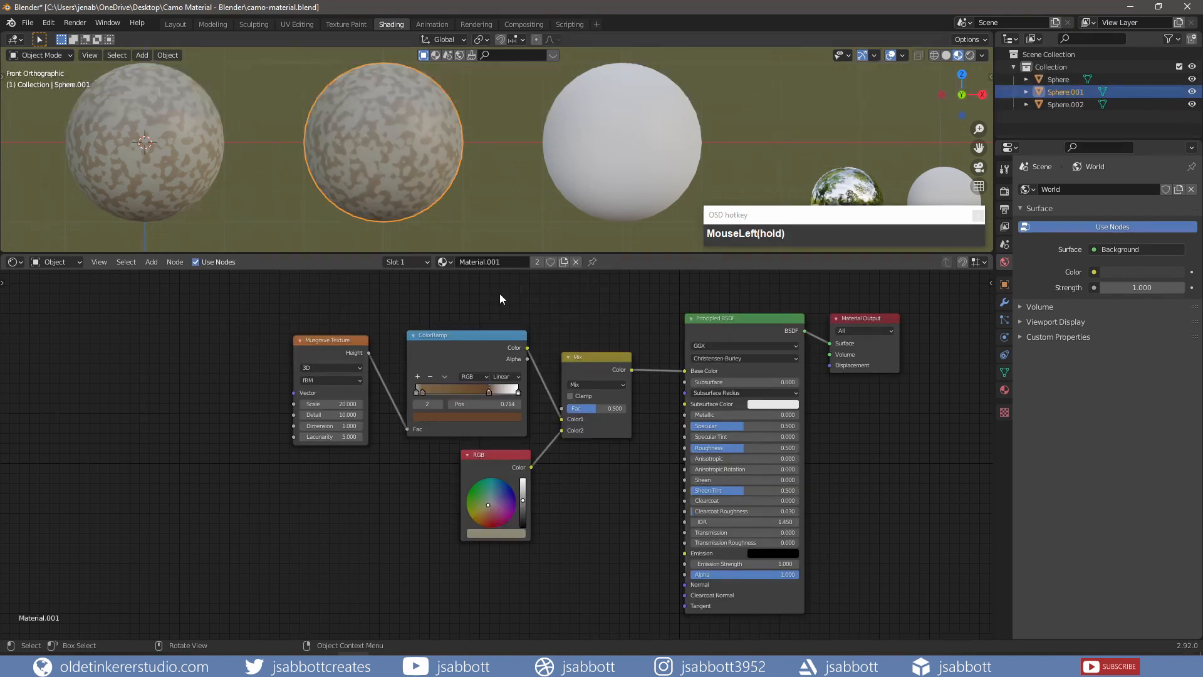
pyautogui.click(535, 261)
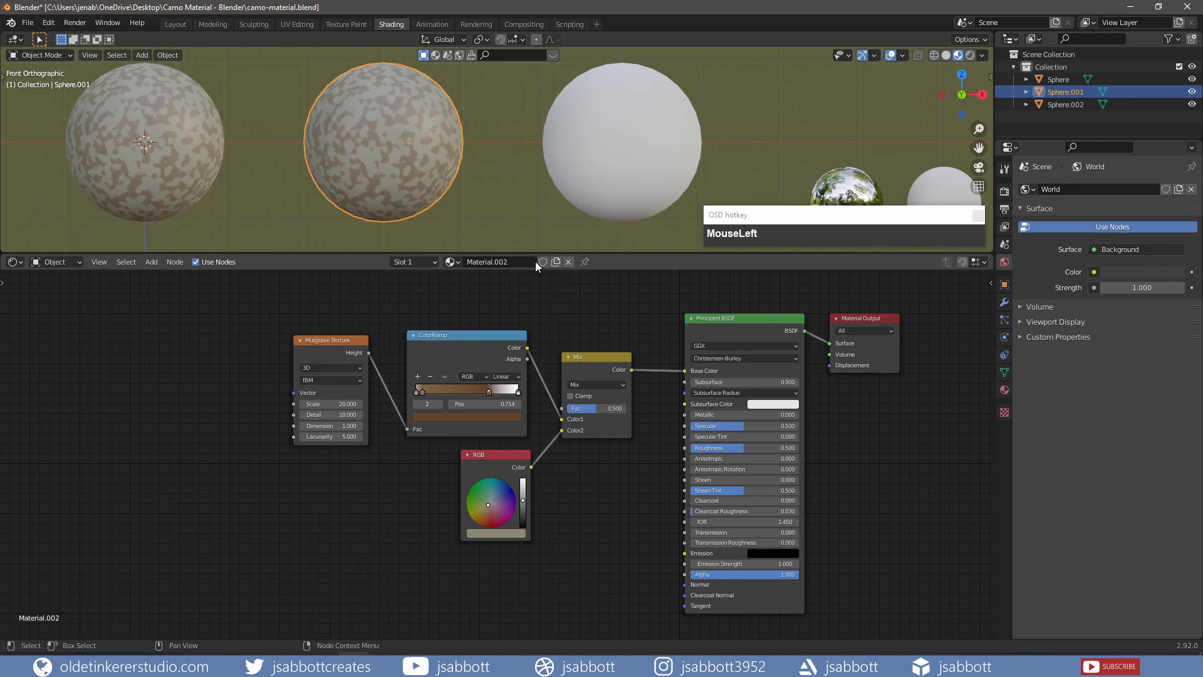
pyautogui.click(520, 262)
pyautogui.write('navy')
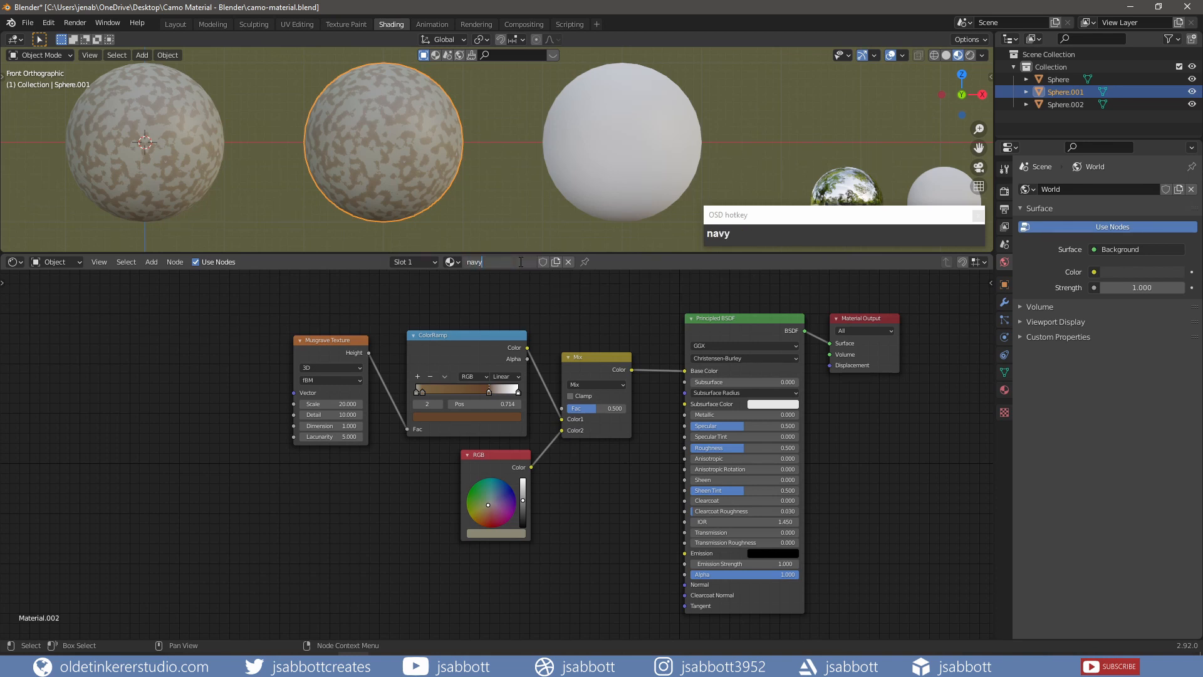
pyautogui.press('Return')
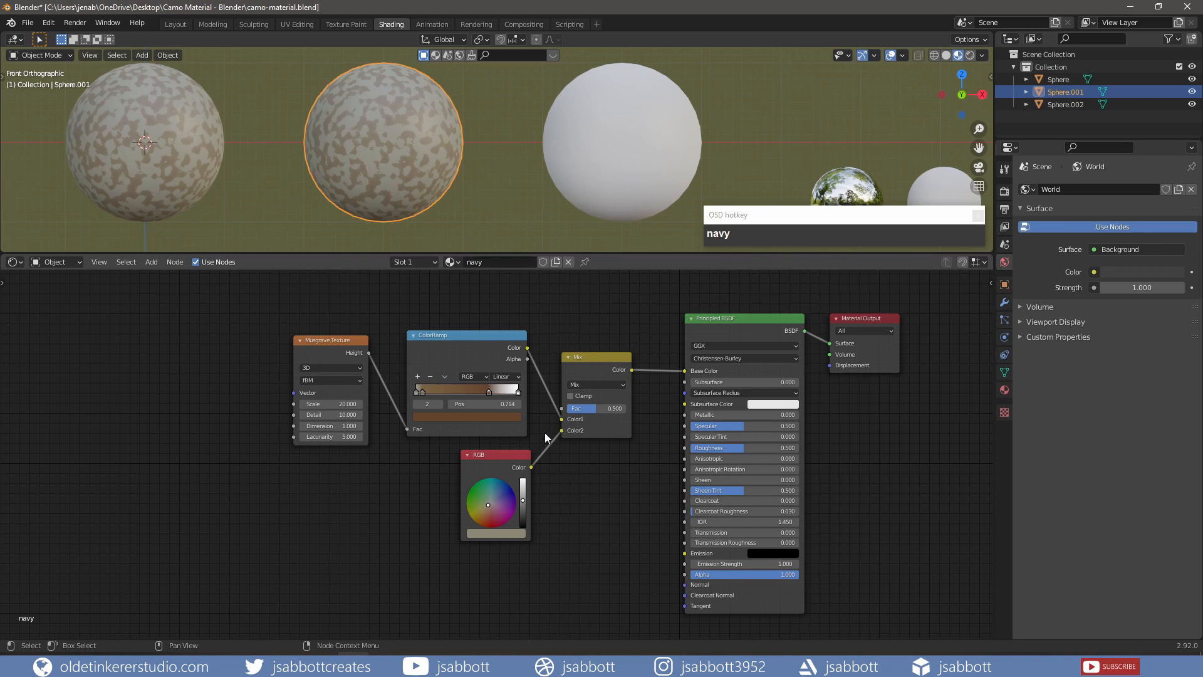
# Set the RGB node's color in the navy material to hex 333F52.
pyautogui.click(495, 534)
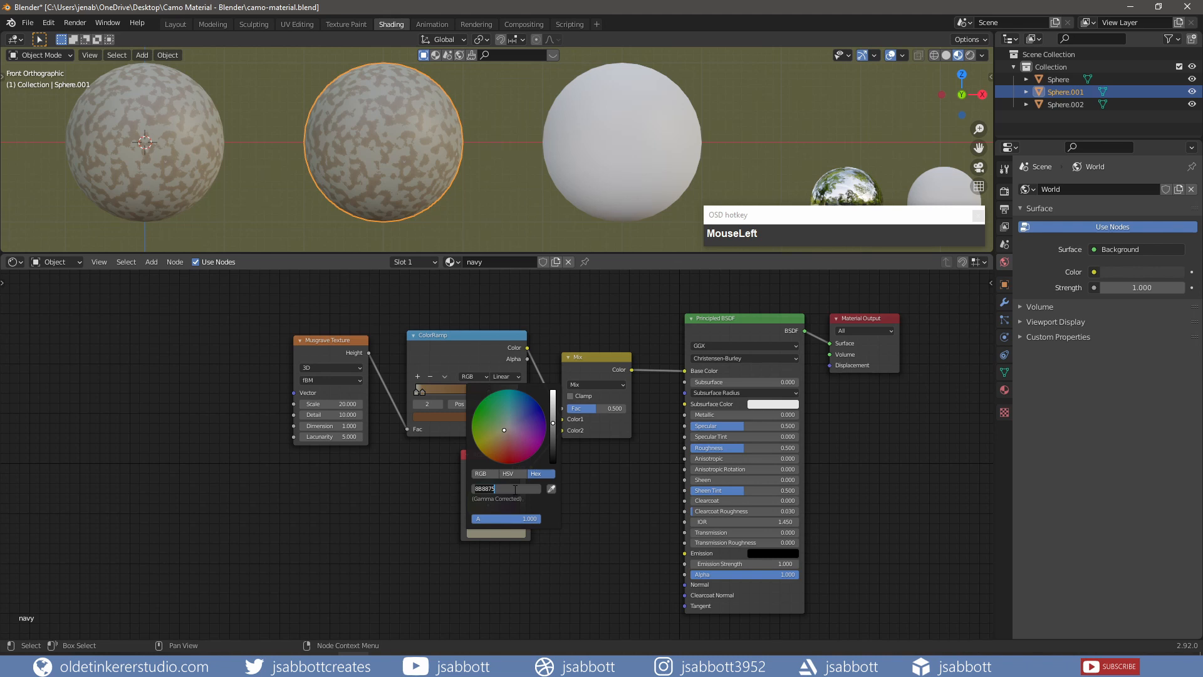
pyautogui.write('333f52')
pyautogui.press('Return')
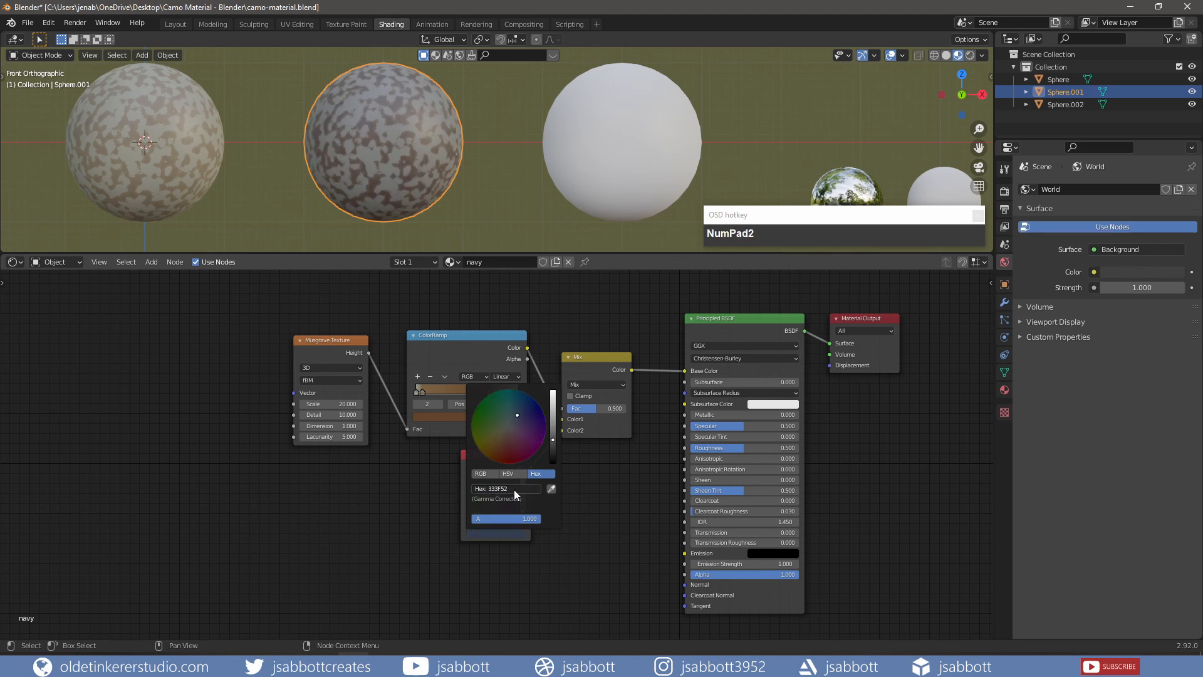
# Set the color of the first stop in the navy material's ColorRamp to hex 2A2829.
pyautogui.click(415, 393)
pyautogui.click(416, 393)
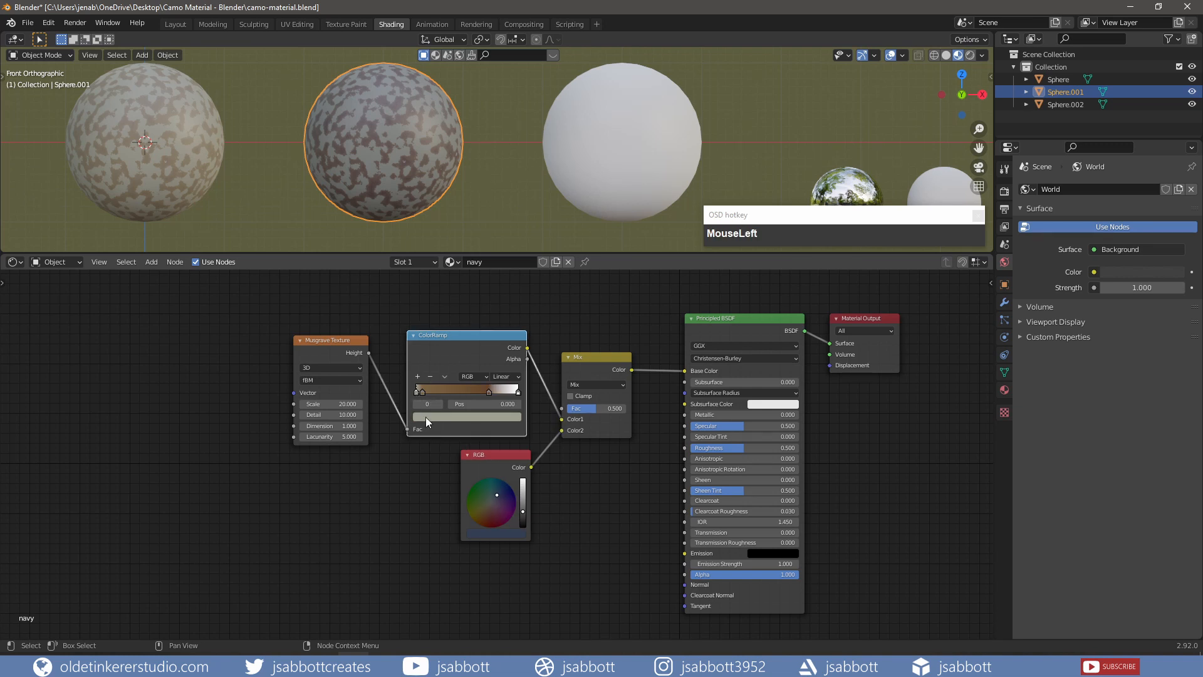
pyautogui.click(426, 416)
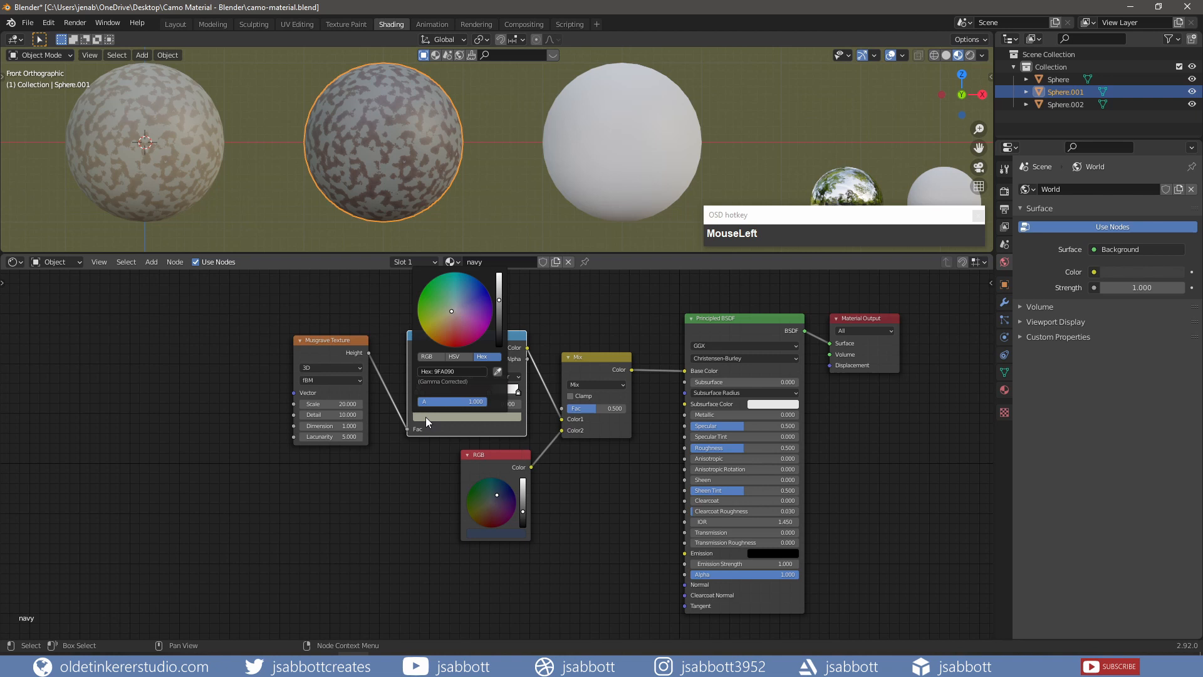
pyautogui.click(462, 371)
pyautogui.write('2a2829')
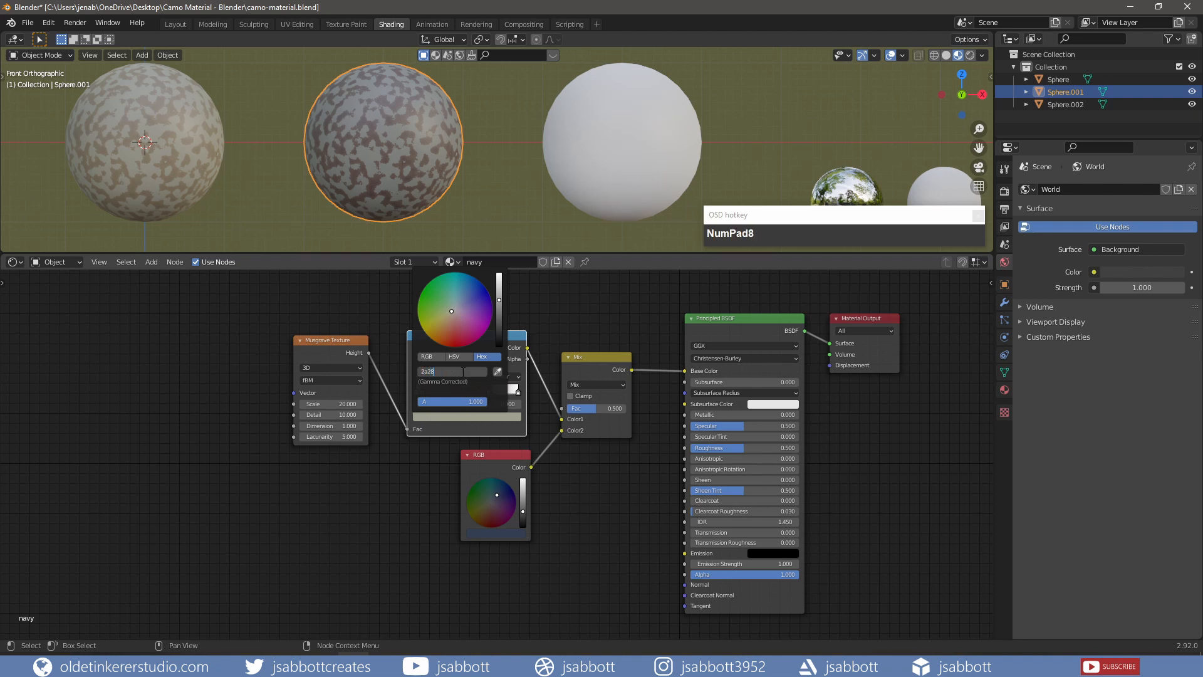
pyautogui.press('Return')
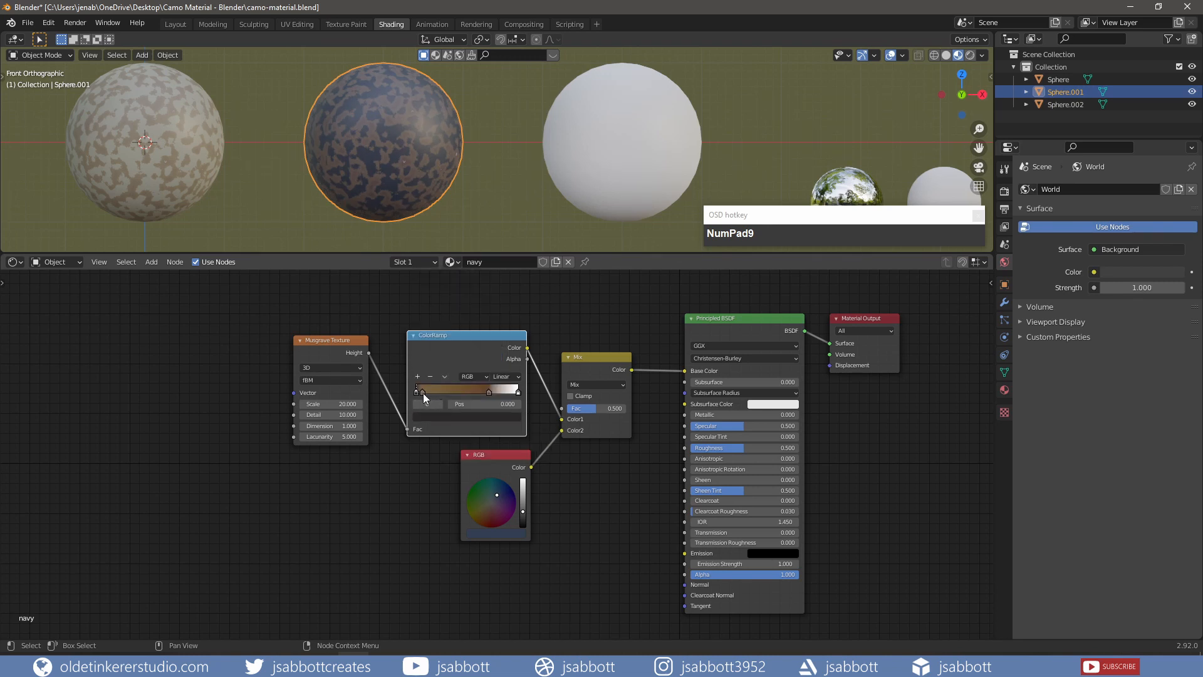
# Set the color of the second stop in the navy material's ColorRamp to hex 55615D.
pyautogui.click(423, 392)
pyautogui.click(431, 416)
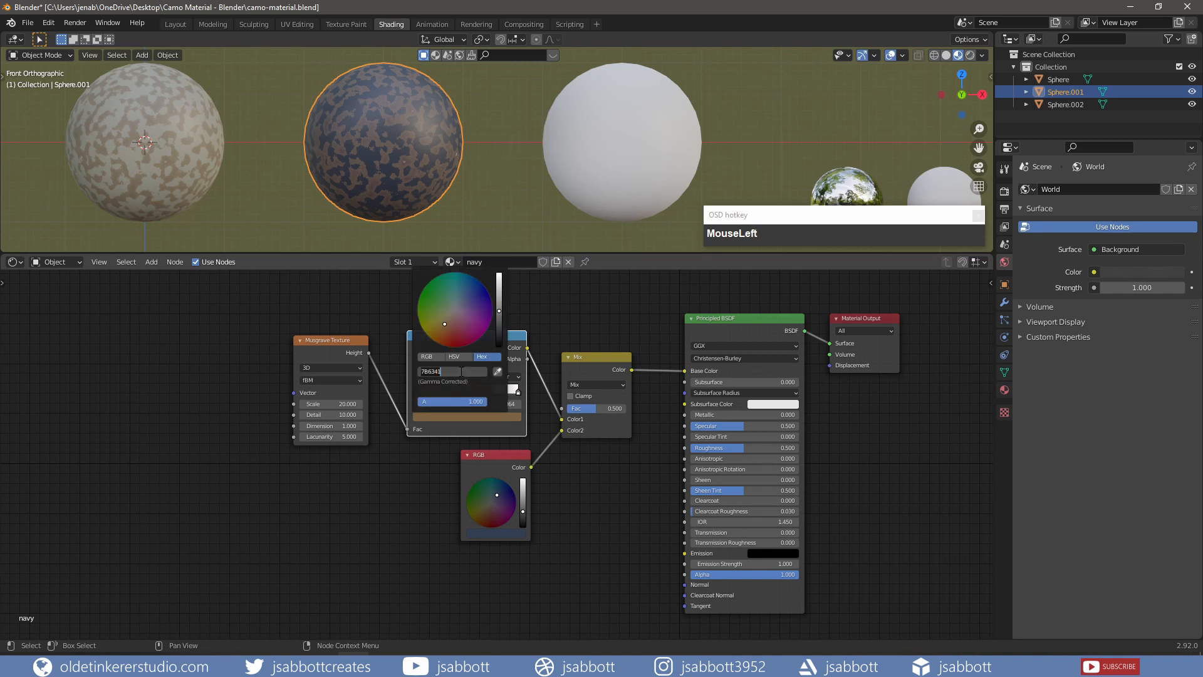
pyautogui.write('55615d')
pyautogui.press('Return')
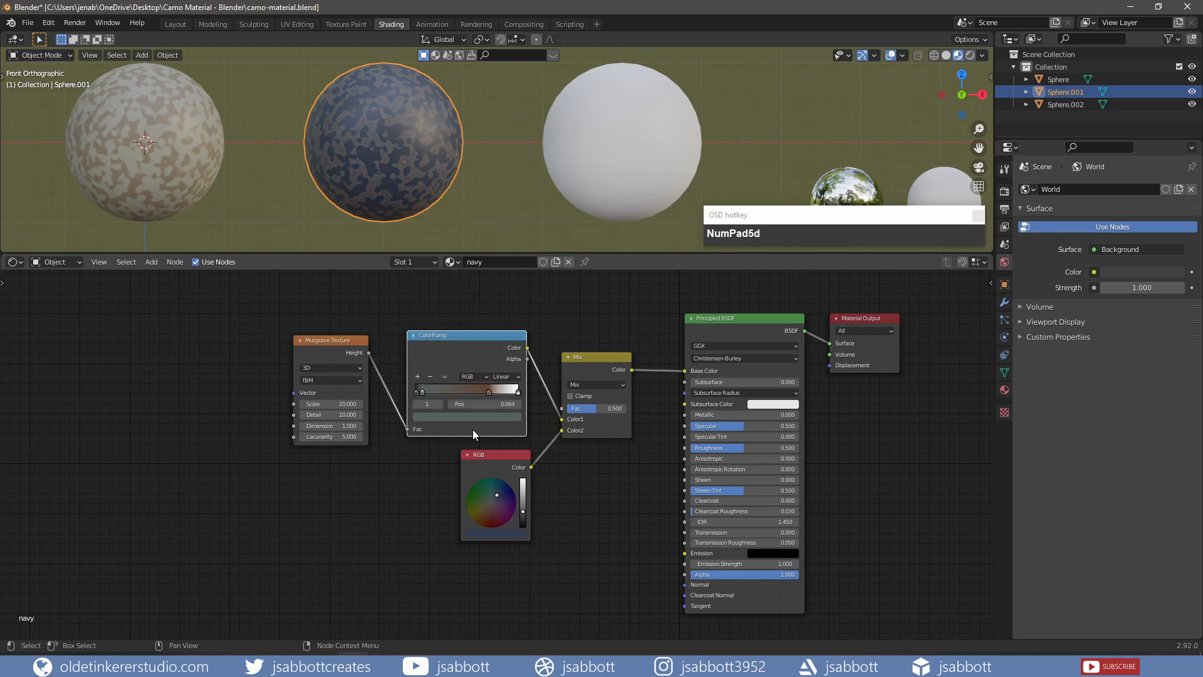
# Set the color of the navy ColorRamp's dark brown stop to hex BCBCBC.
pyautogui.click(487, 392)
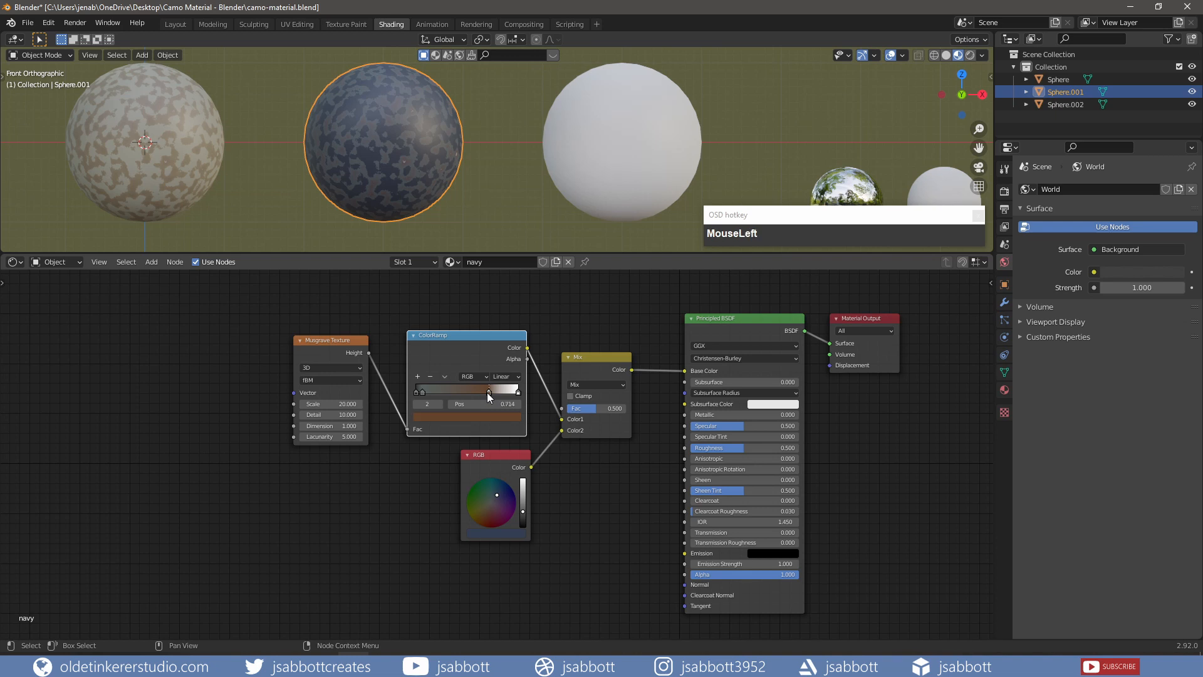
pyautogui.click(489, 415)
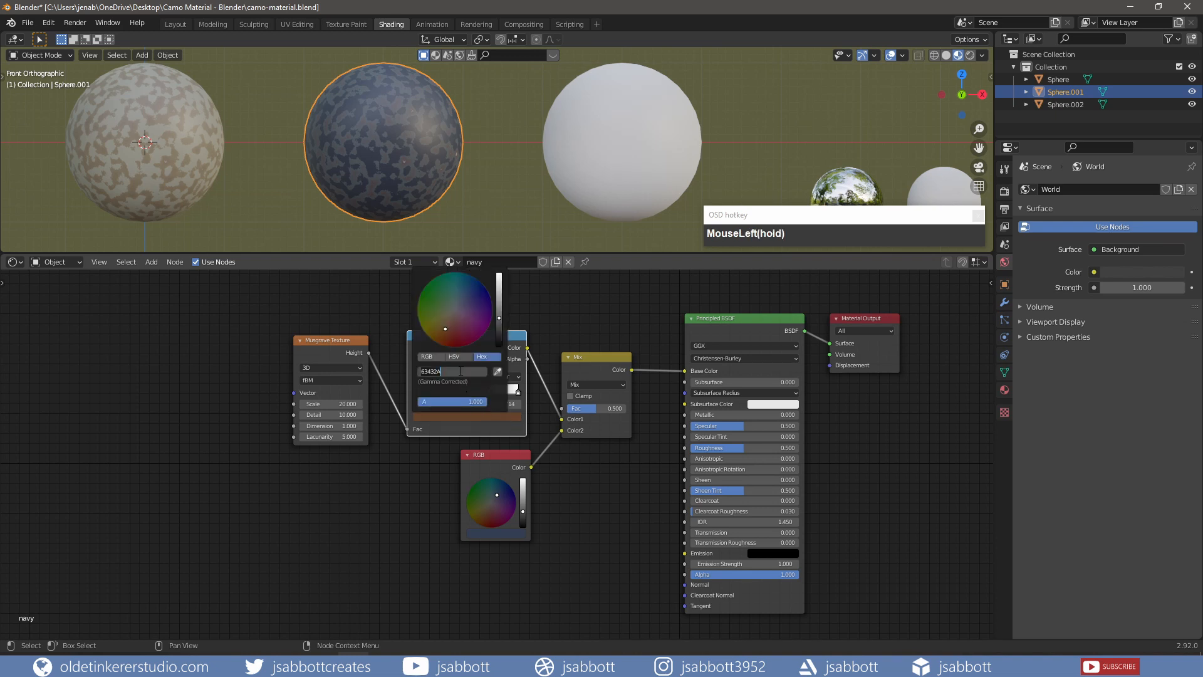
pyautogui.write('bcbcbc')
pyautogui.press('Return')
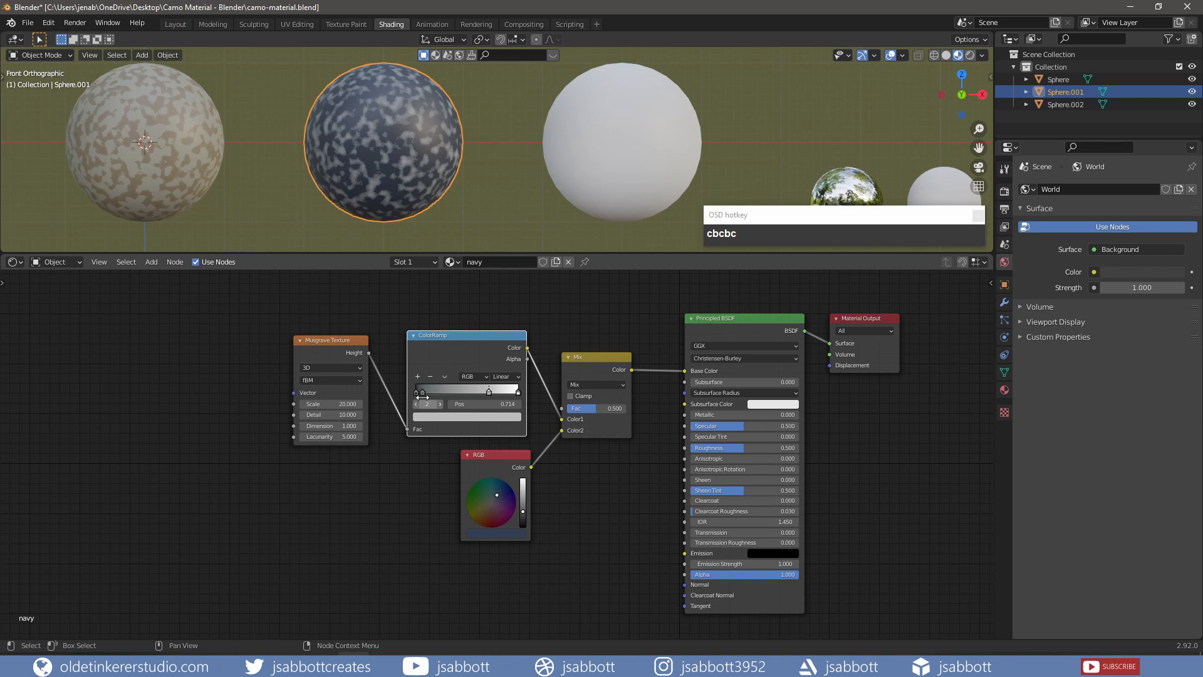
# Adjust the position of the navy ColorRamp's second stop and set the light gray stop's position to 0.550.
pyautogui.click(422, 392)
pyautogui.click(475, 406)
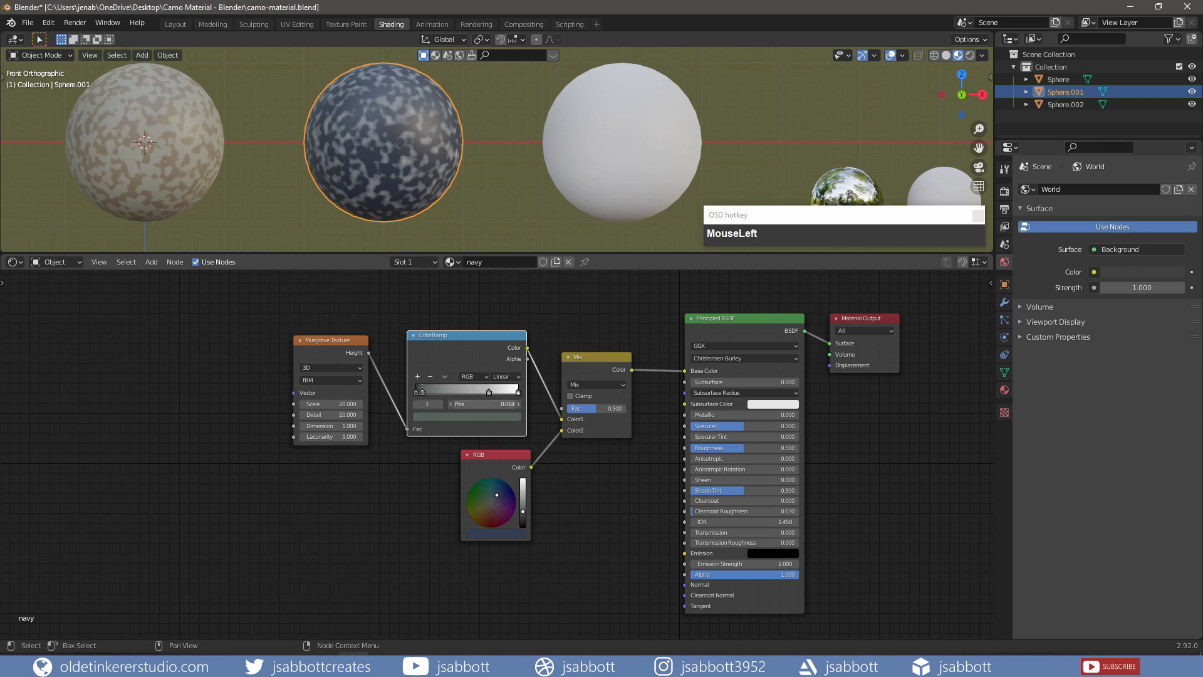
pyautogui.write('0')
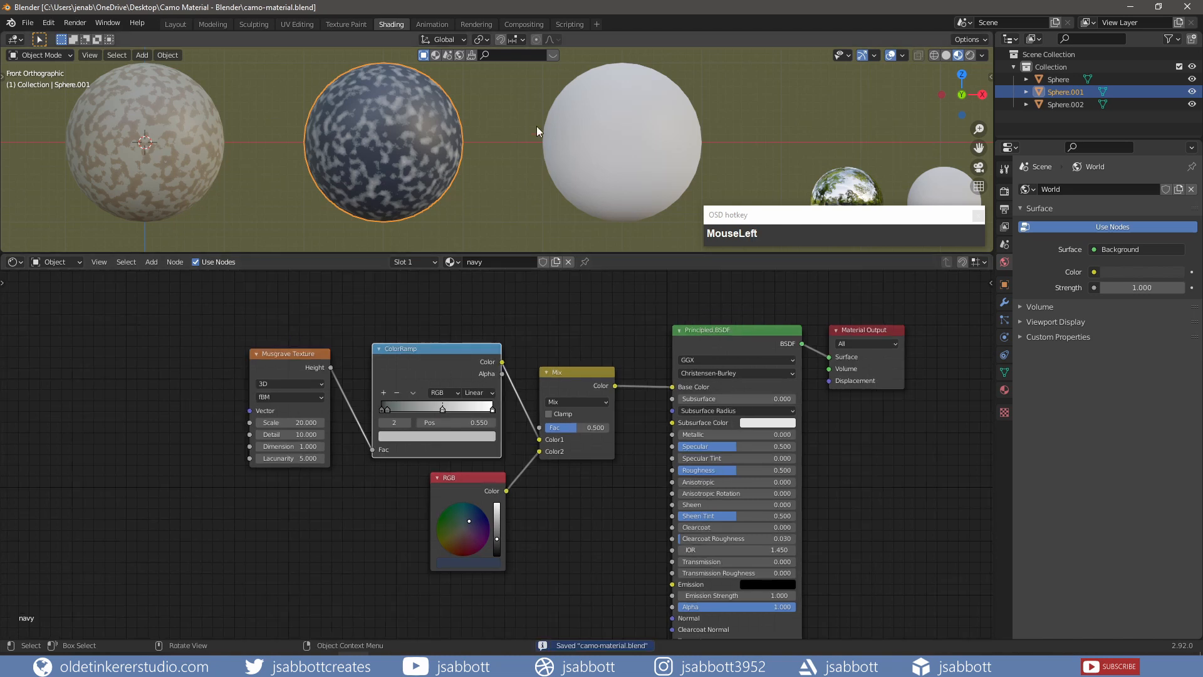
# Assign Material.001 to the third sphere, make it a single-user copy and rename the copy army.
pyautogui.click(626, 130)
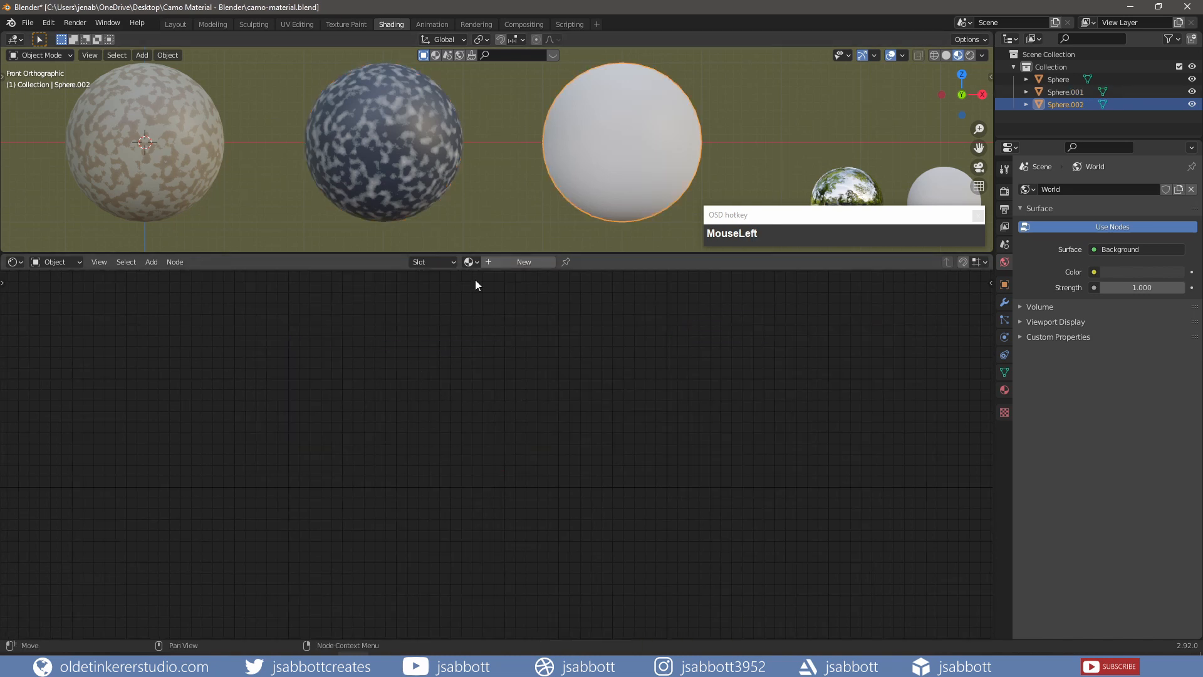
pyautogui.click(477, 262)
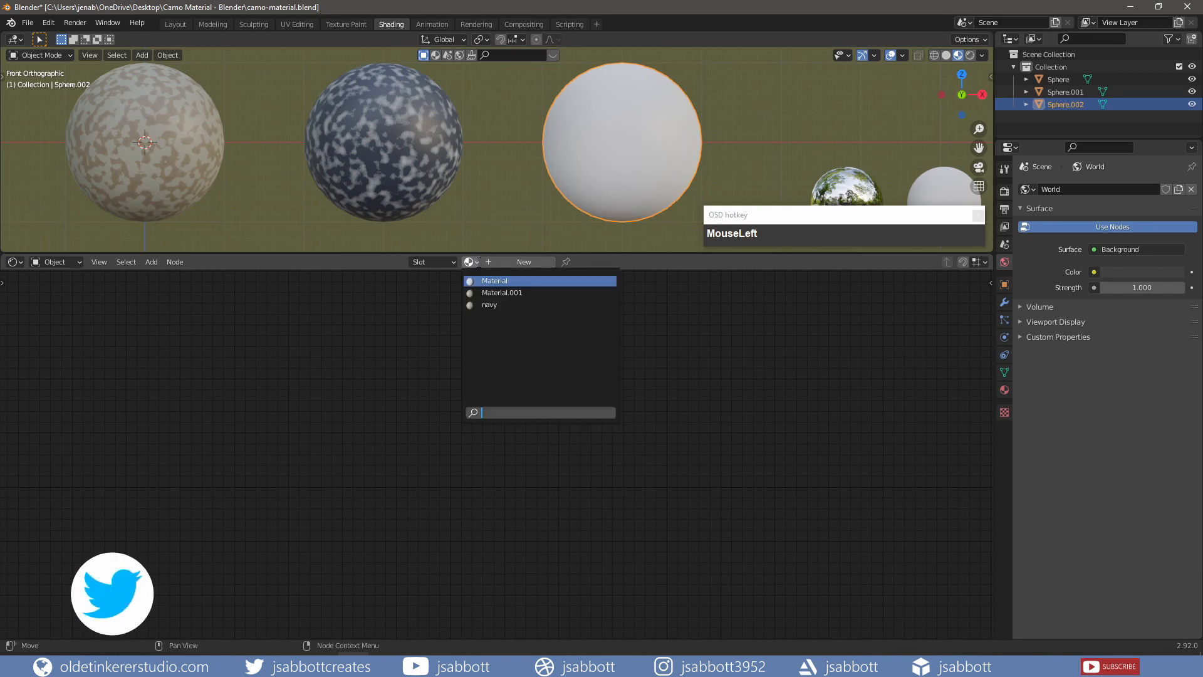
pyautogui.click(504, 293)
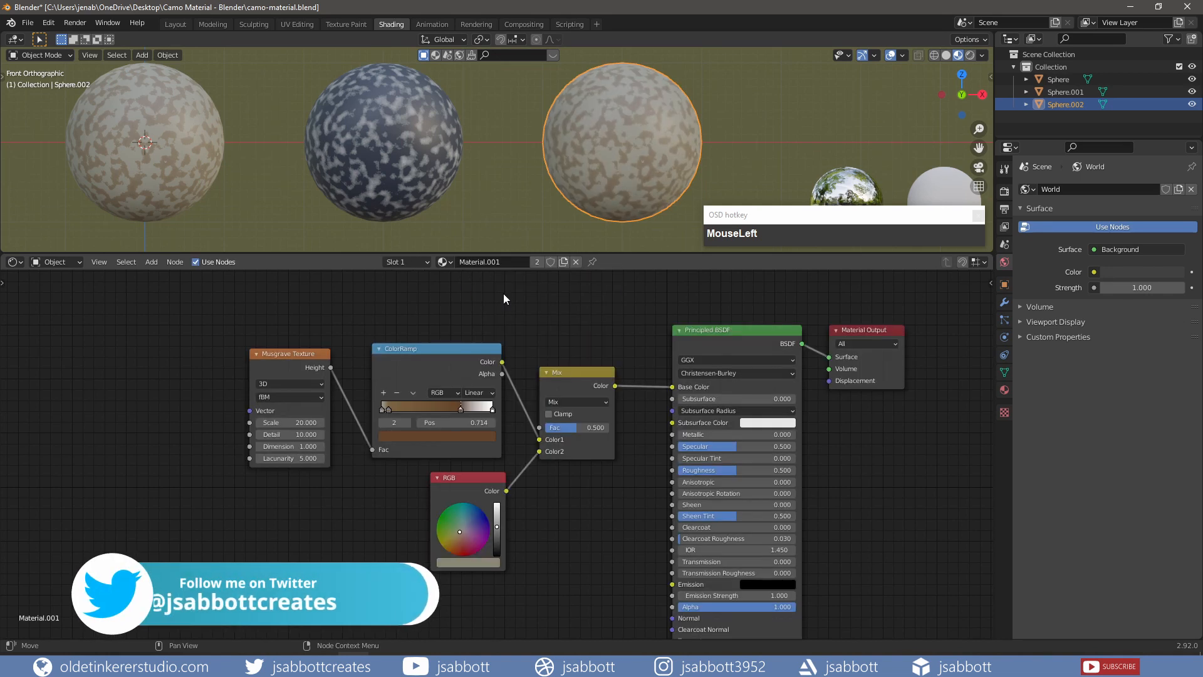
pyautogui.click(534, 264)
pyautogui.click(517, 262)
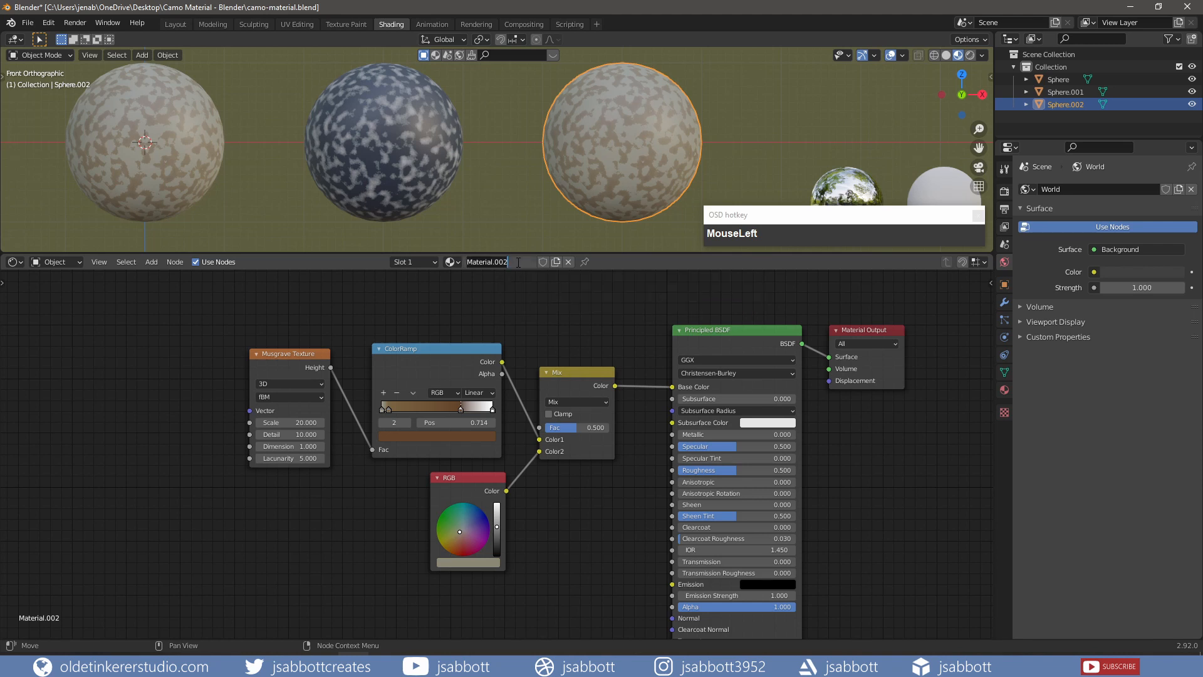
pyautogui.write('army')
pyautogui.press('Return')
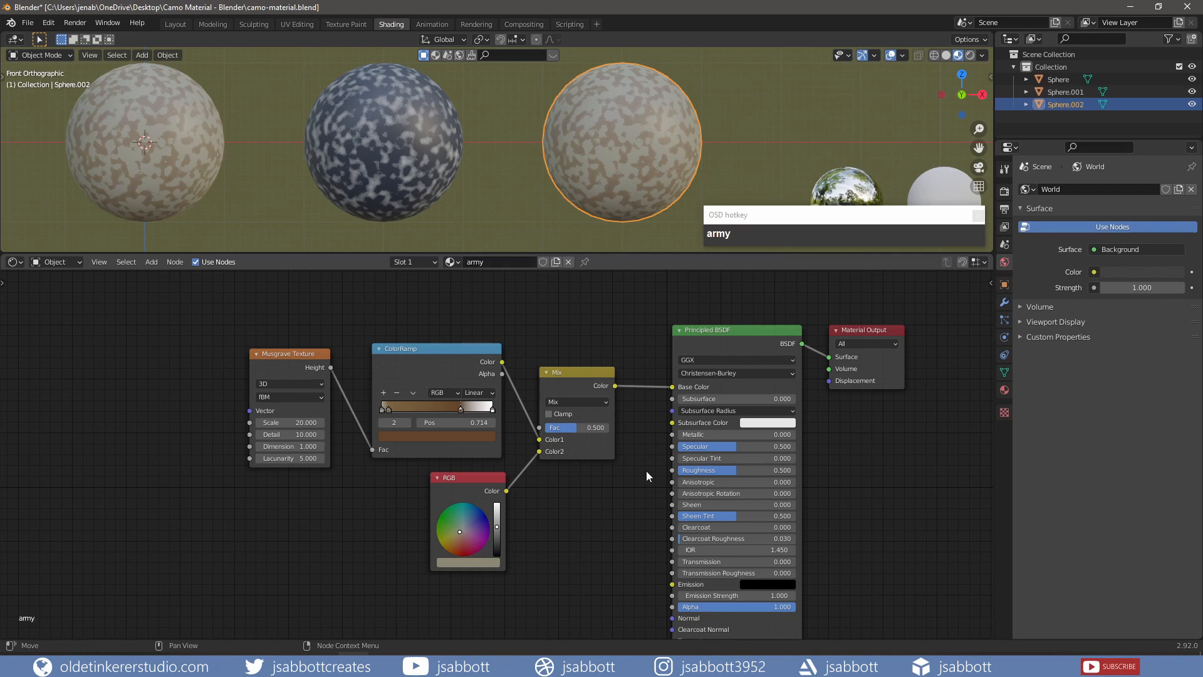
# Set the RGB node's color in the army material to hex 326330.
pyautogui.click(482, 562)
pyautogui.click(490, 514)
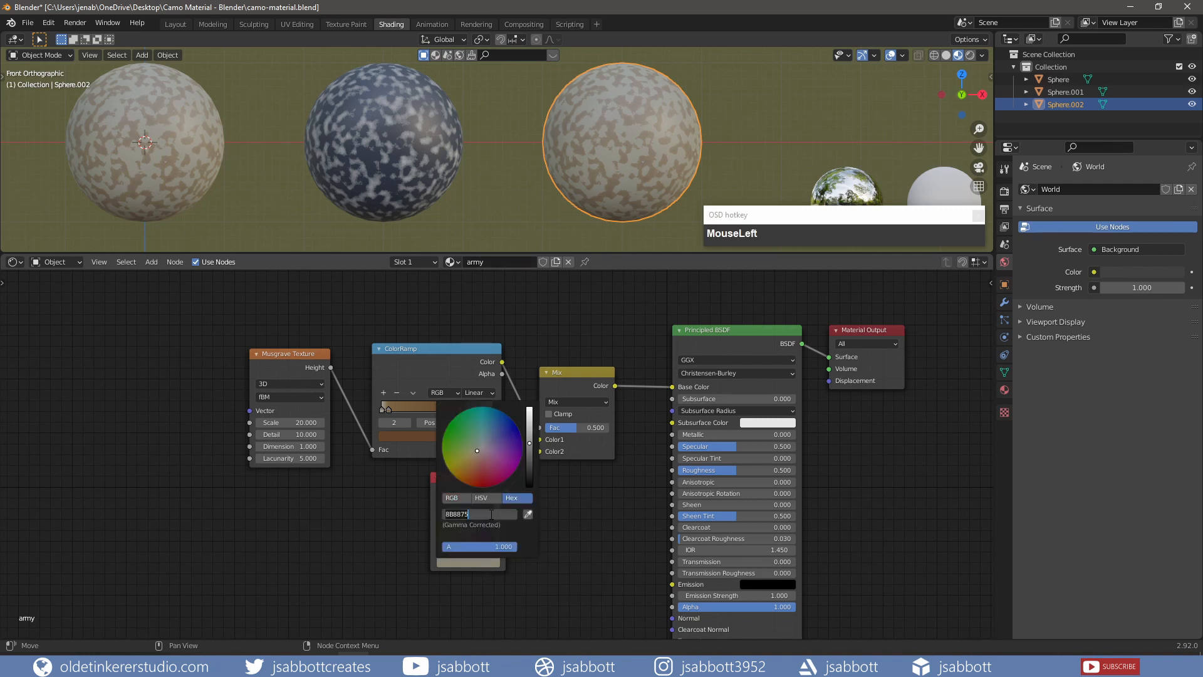
pyautogui.write('326330')
pyautogui.press('Return')
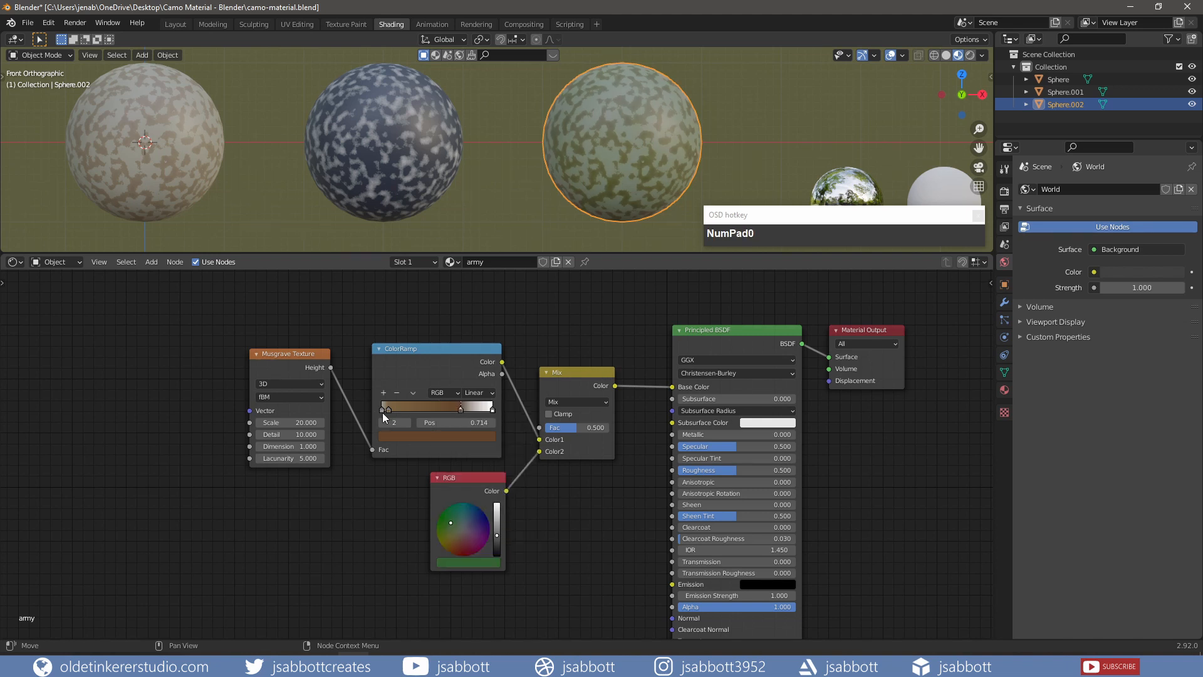
# Set the color of the first stop in the army material's ColorRamp to hex 3C3849.
pyautogui.click(381, 411)
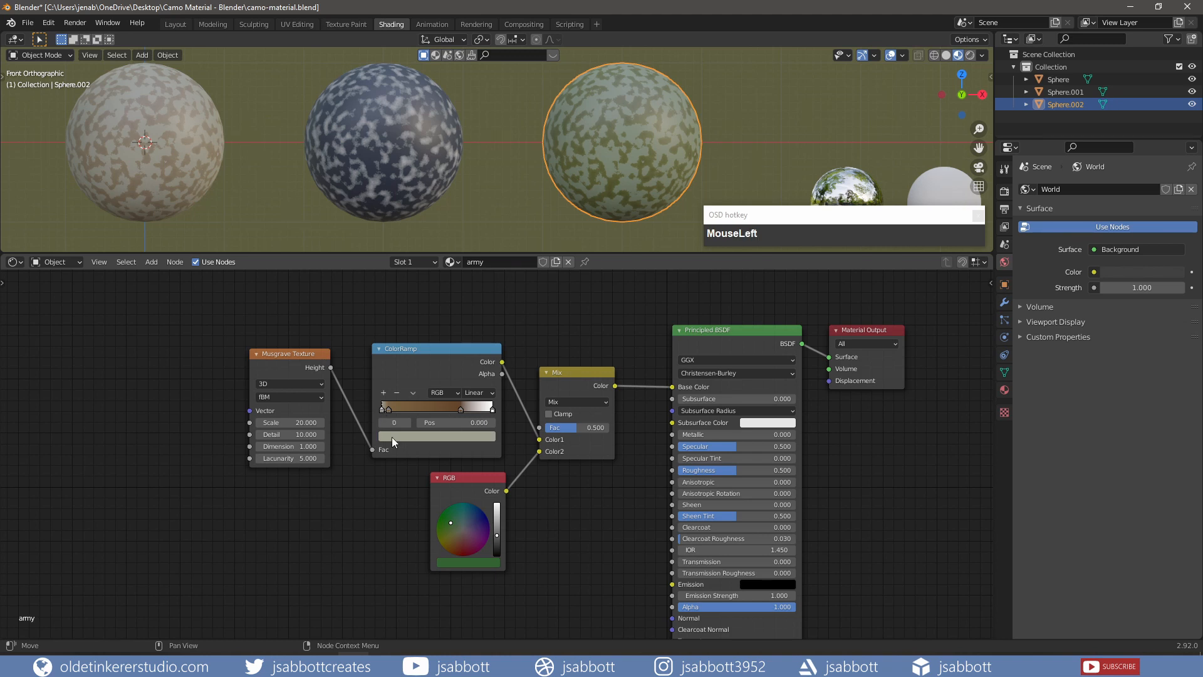
pyautogui.click(392, 437)
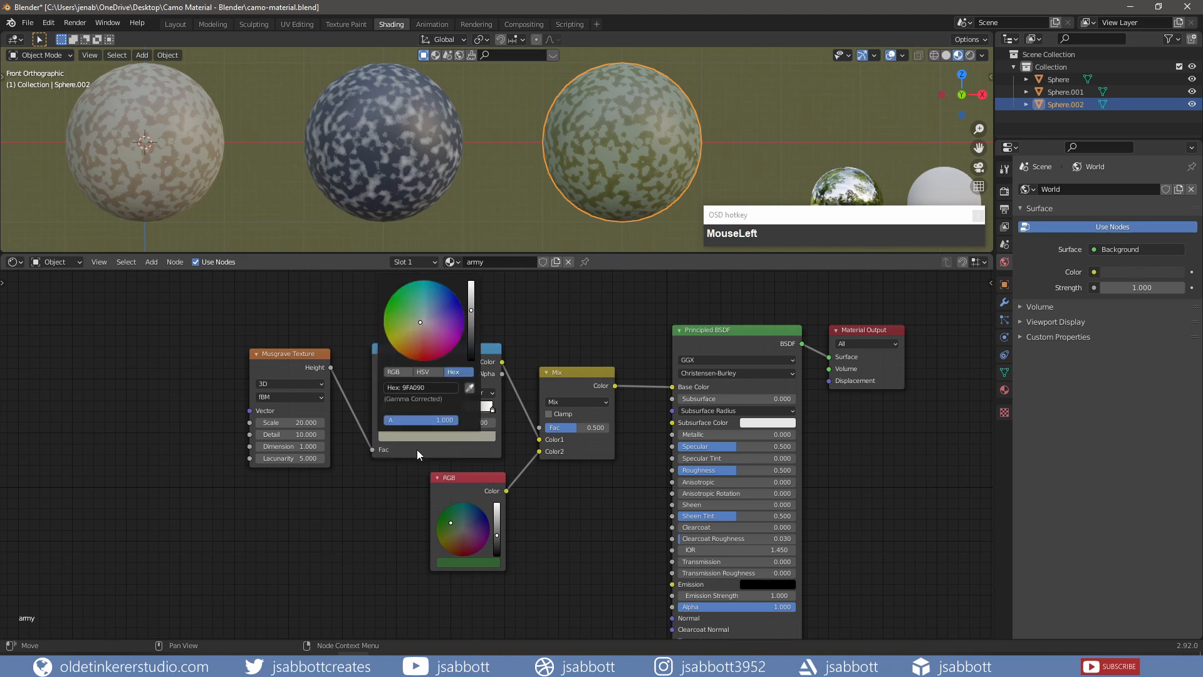
pyautogui.click(431, 388)
pyautogui.write('3c3849')
pyautogui.press('Return')
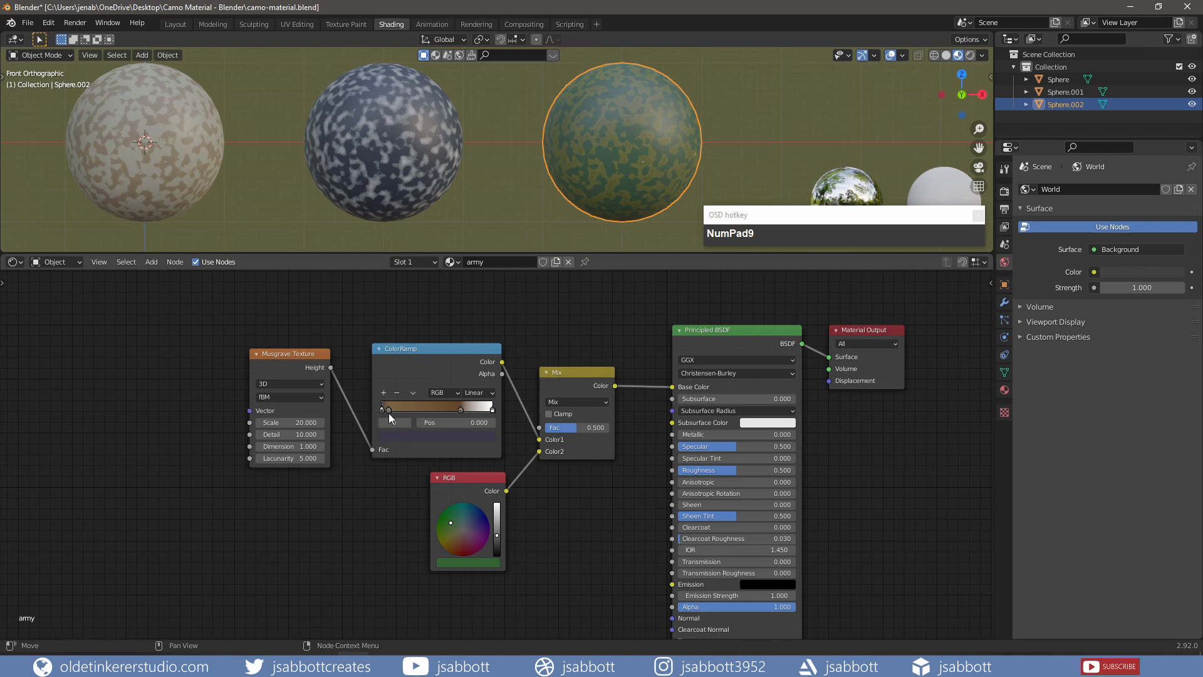
# Set the color of the second stop in the army material's ColorRamp to hex C4BCA9.
pyautogui.click(389, 411)
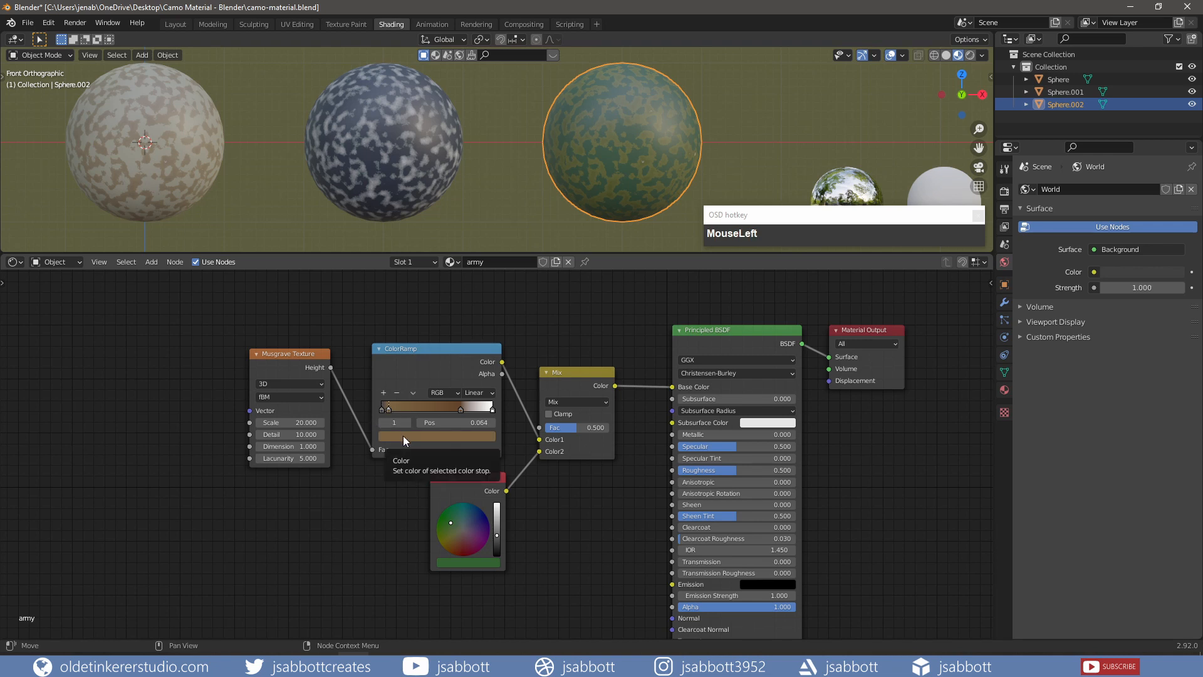
pyautogui.click(403, 435)
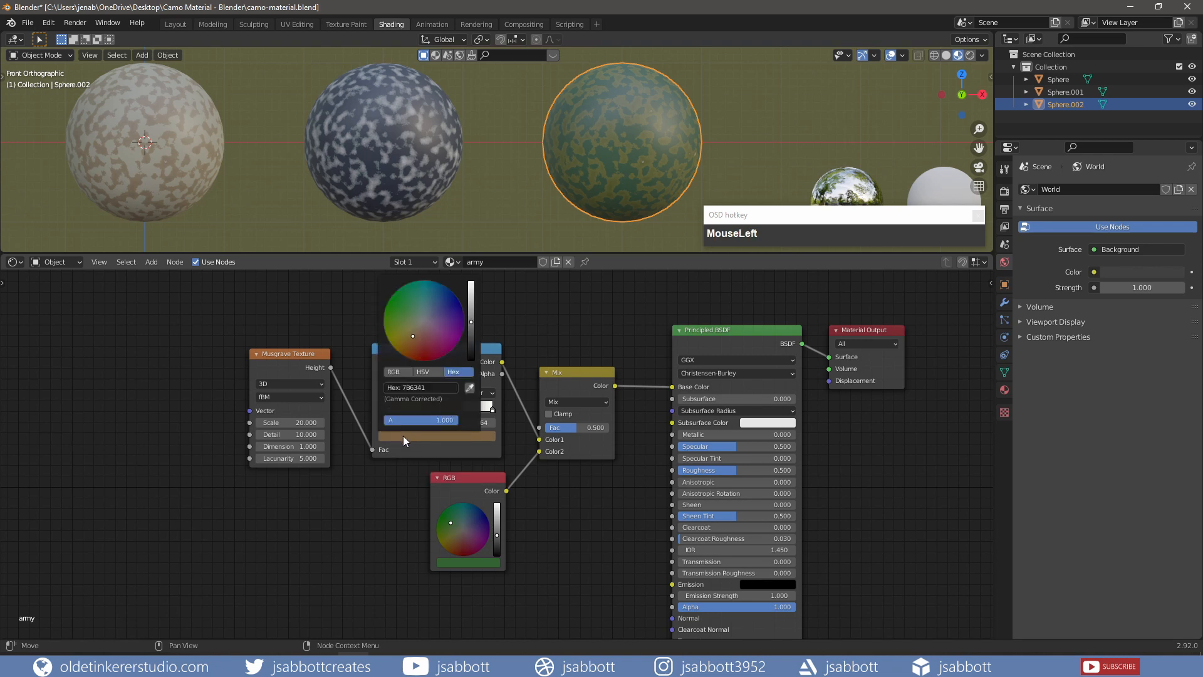
pyautogui.click(433, 387)
pyautogui.write('c4bc')
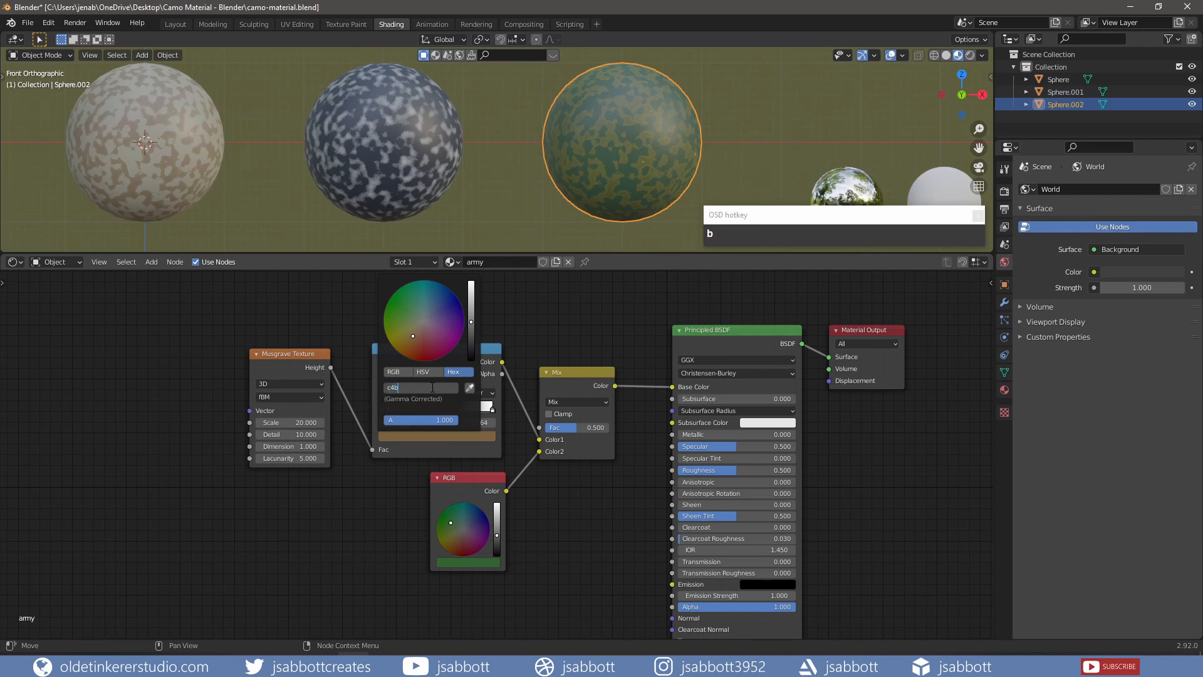
pyautogui.write('a9')
pyautogui.press('Return')
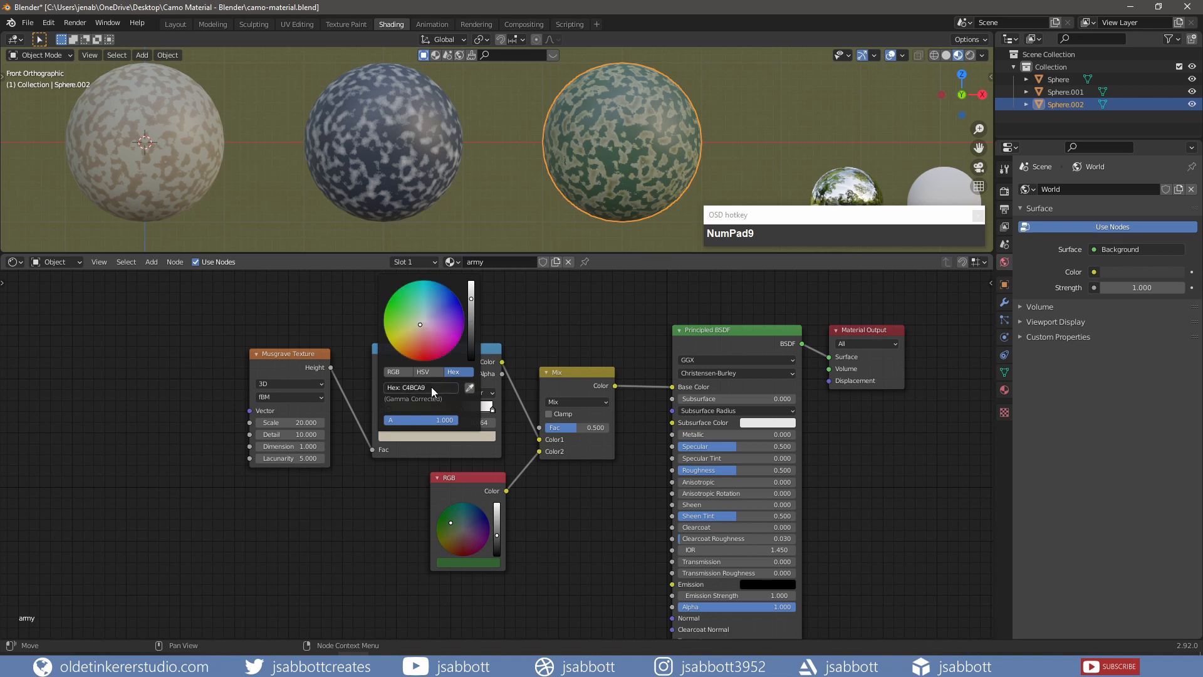
# Set the color of the army ColorRamp's dark brown stop at 0.714 to hex 7B6661.
pyautogui.click(462, 411)
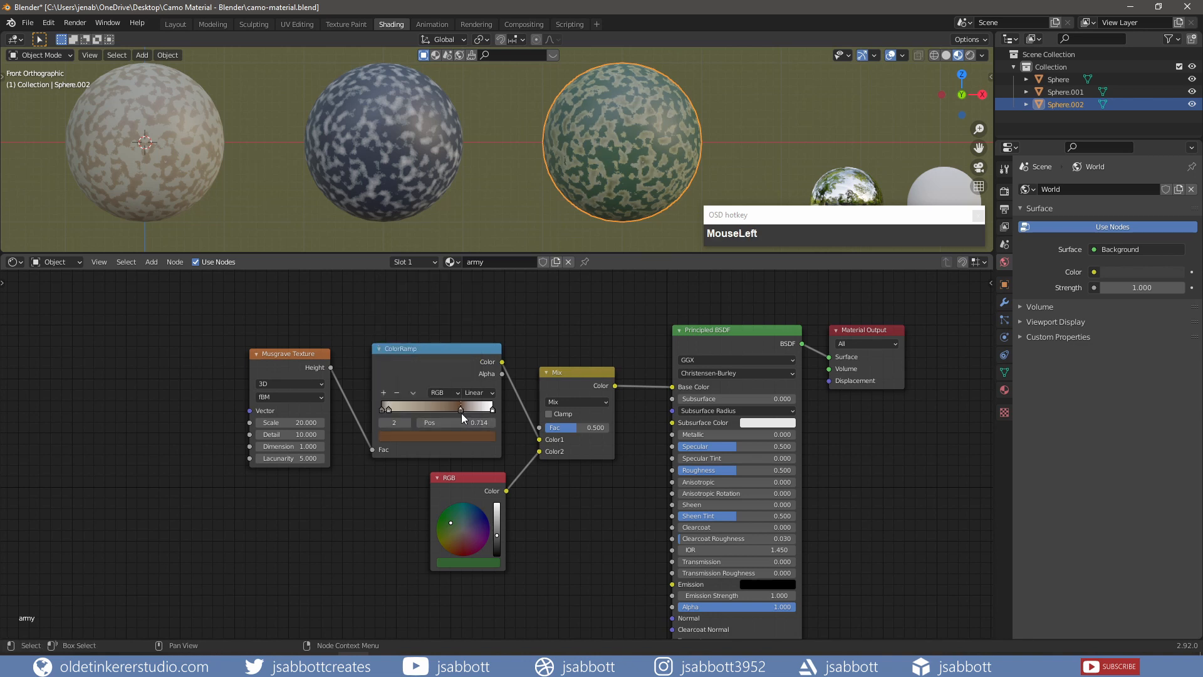
pyautogui.click(459, 435)
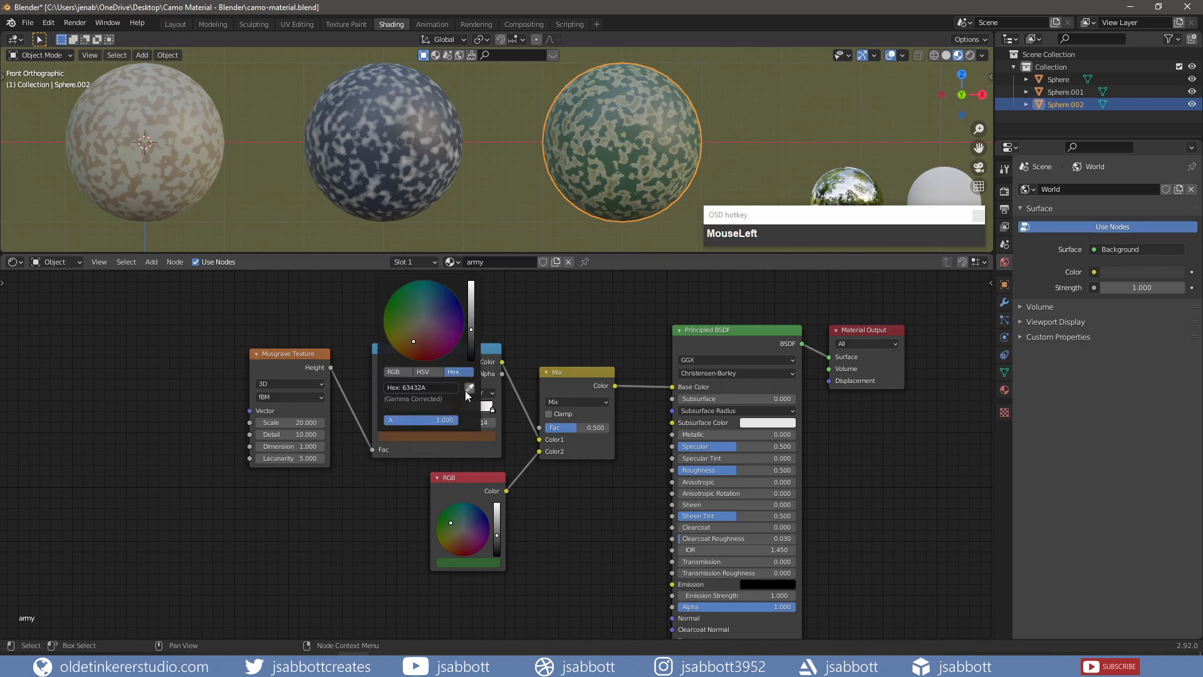
pyautogui.click(442, 386)
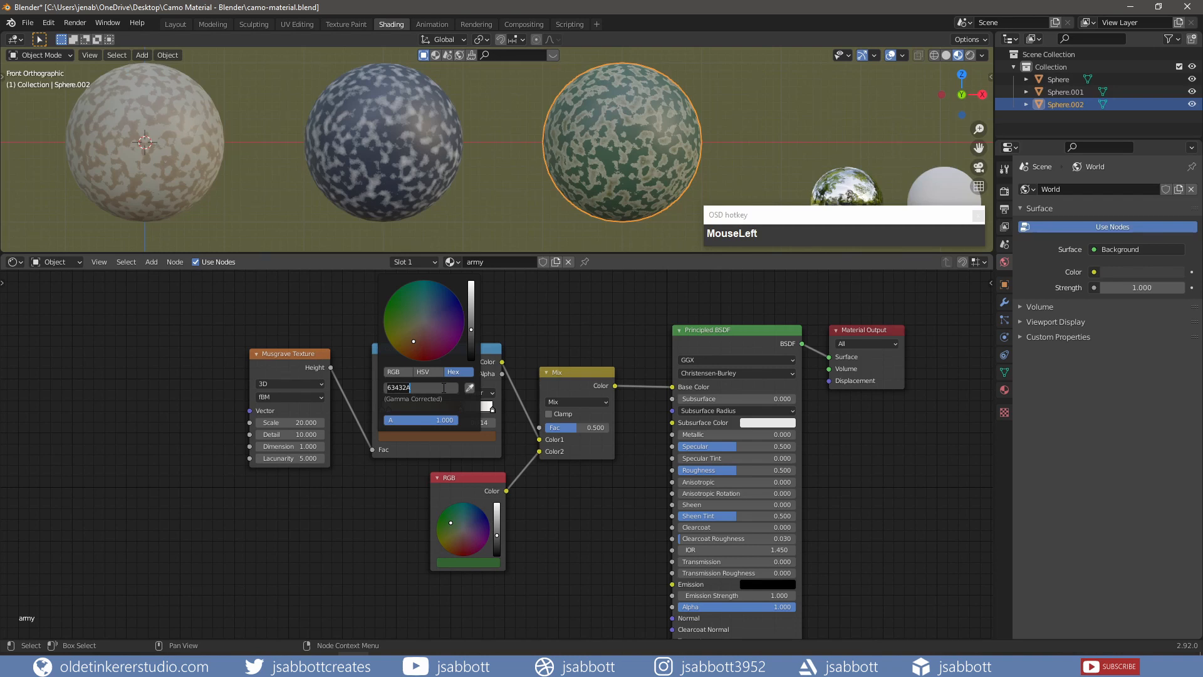
pyautogui.write('7b6661')
pyautogui.press('Return')
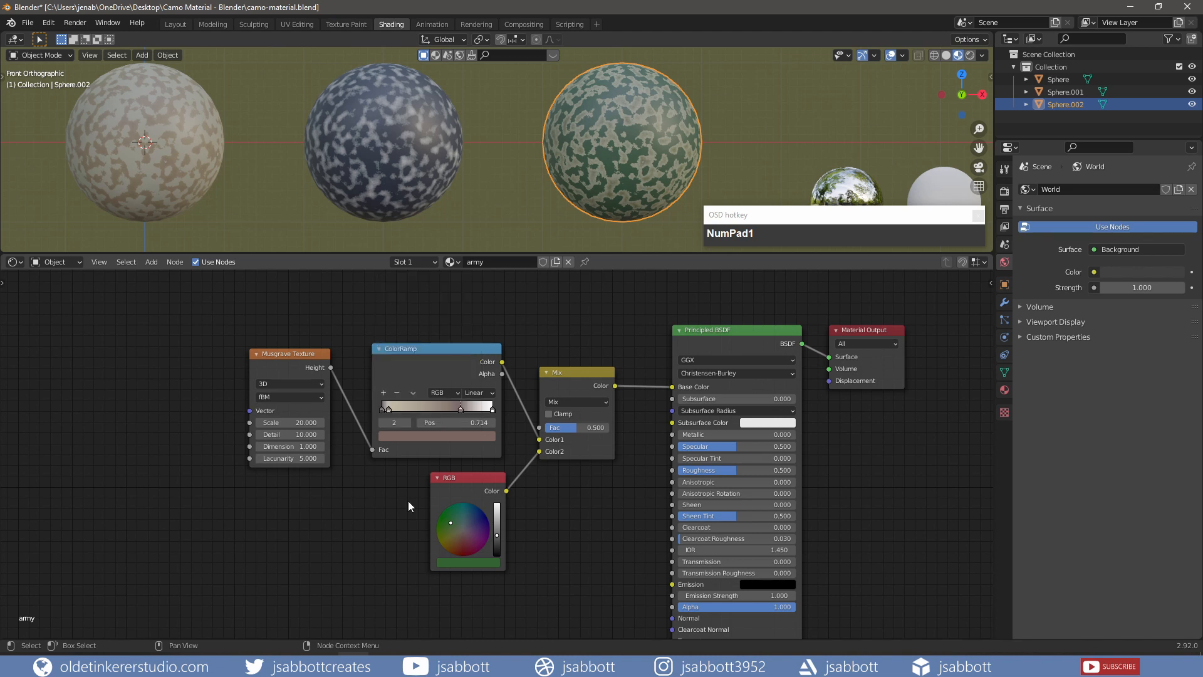
pyautogui.click(460, 411)
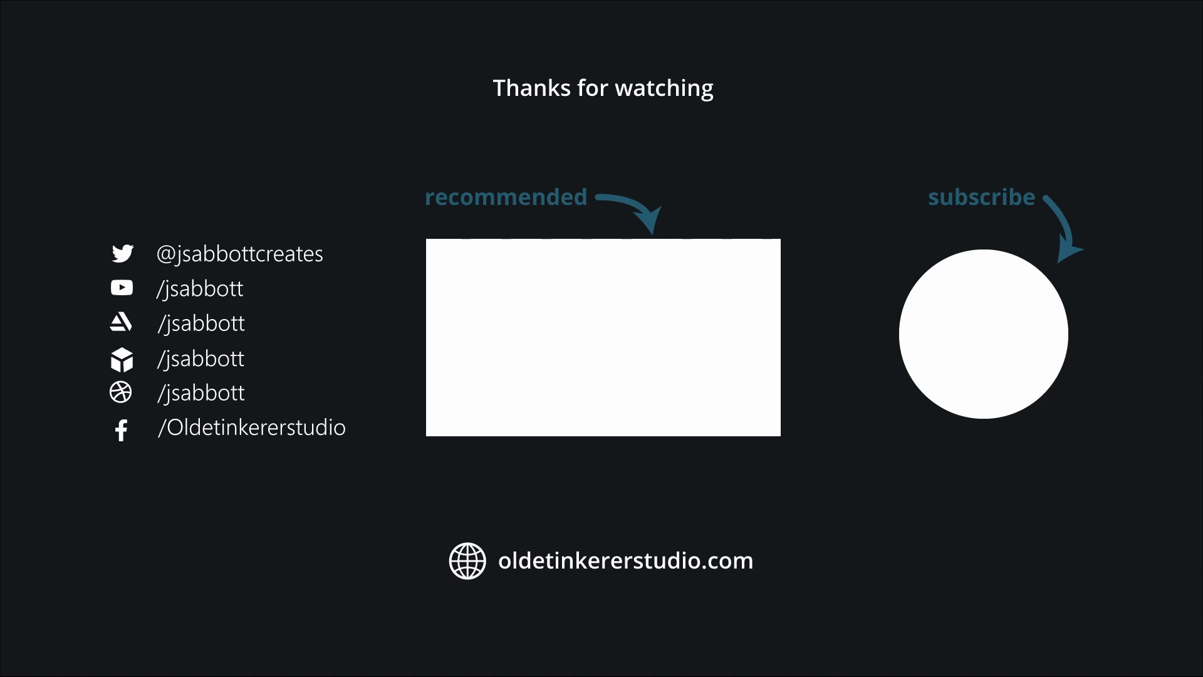